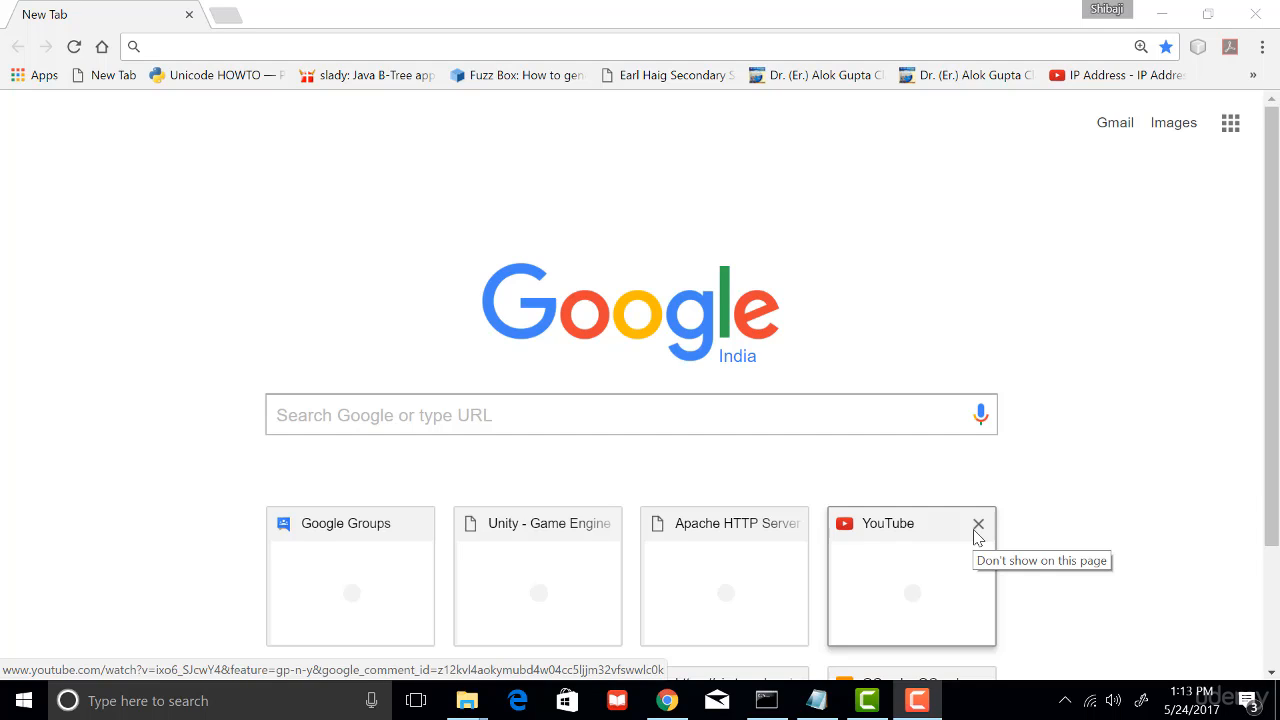
# Search the web for "download visual studio community edition".
pyautogui.click(276, 47)
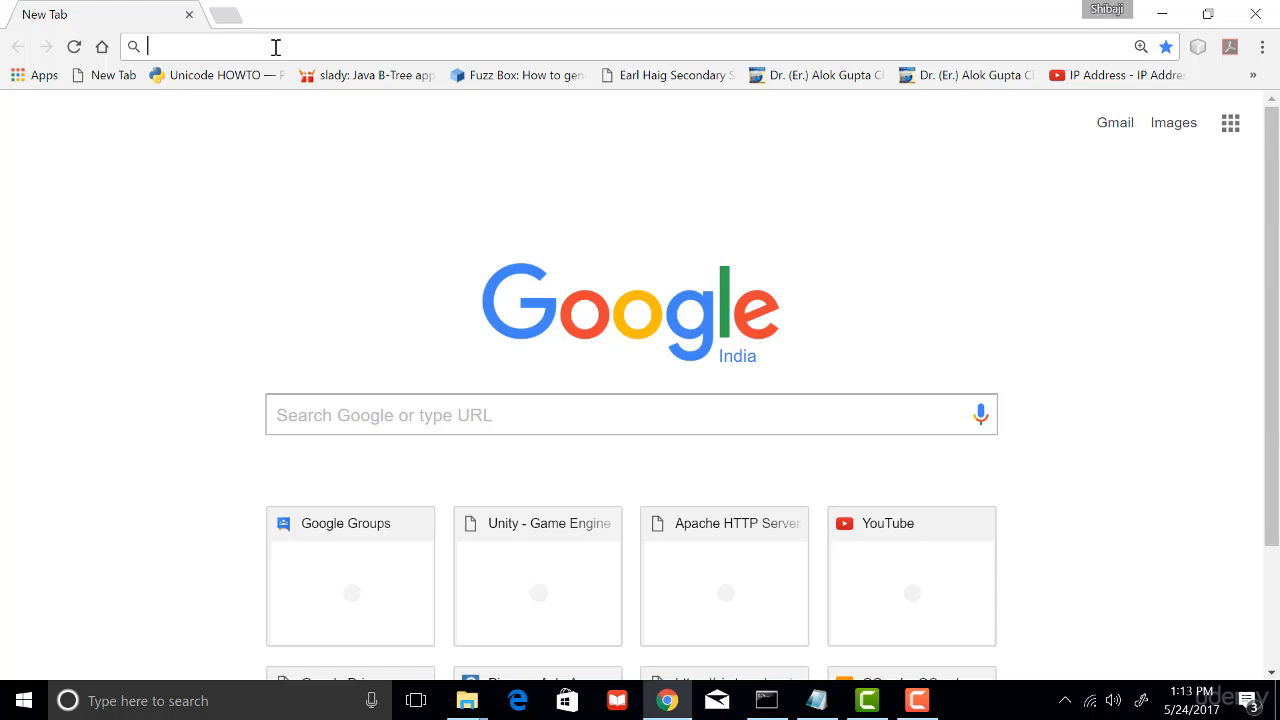
pyautogui.write('download visual studio community edition')
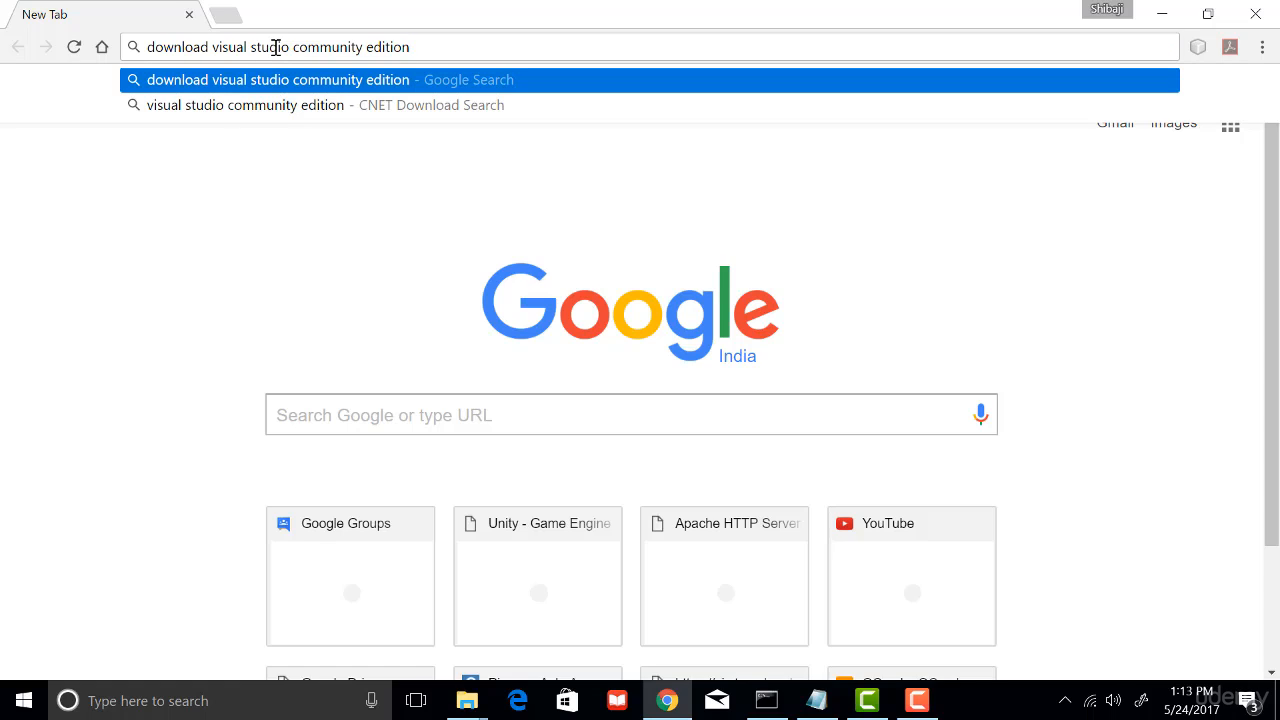
pyautogui.press('Return')
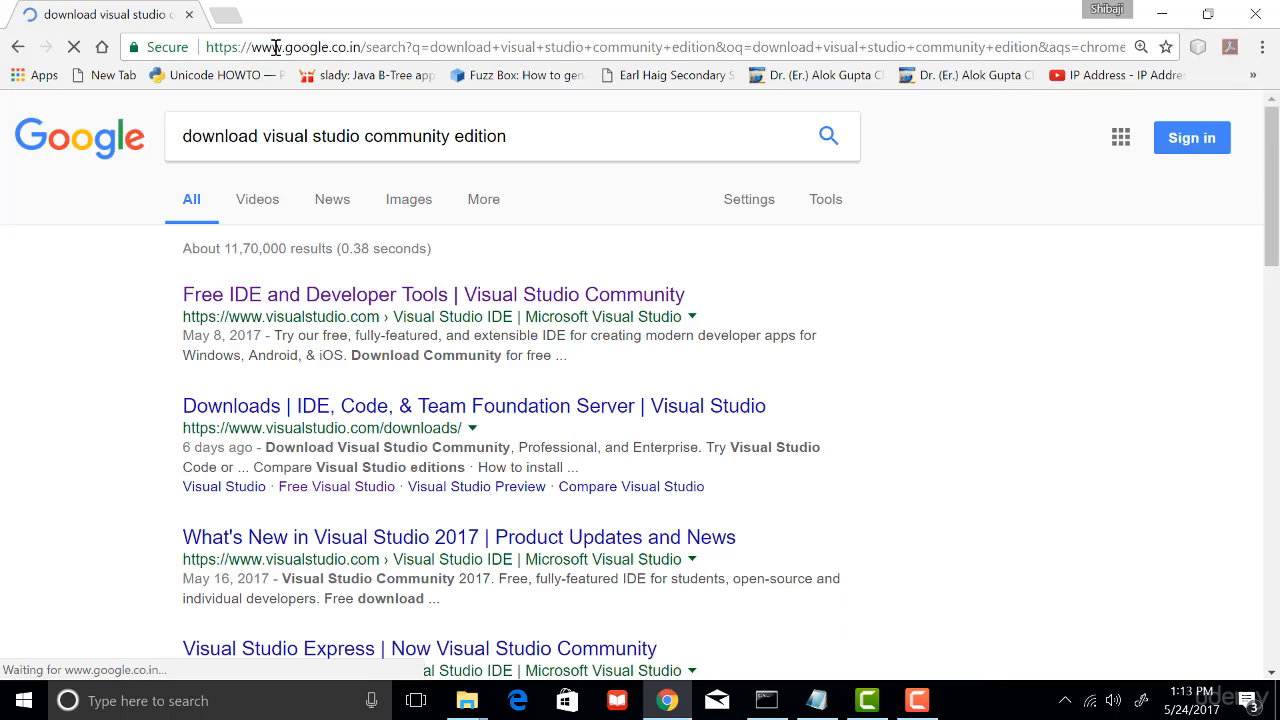
# Download the VS Community 2017 installer from the official Visual Studio Community page and save it in the vs2017 downloads folder.
pyautogui.click(330, 294)
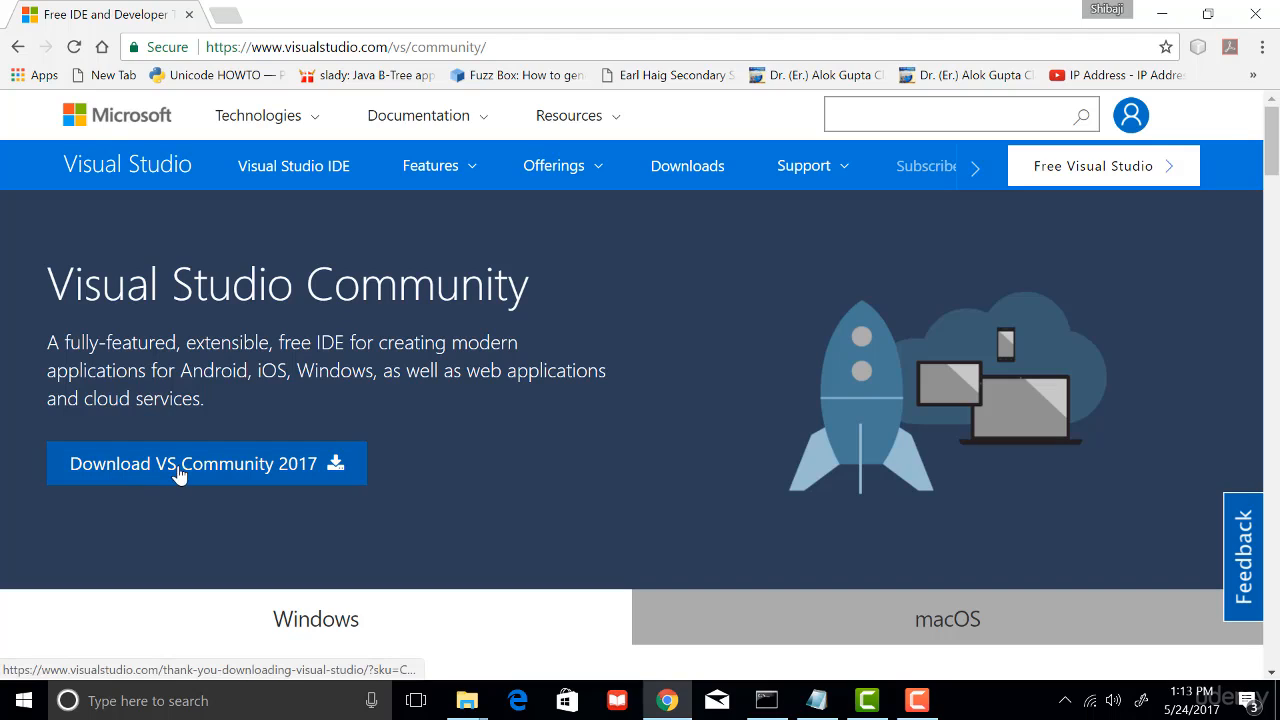
pyautogui.click(237, 470)
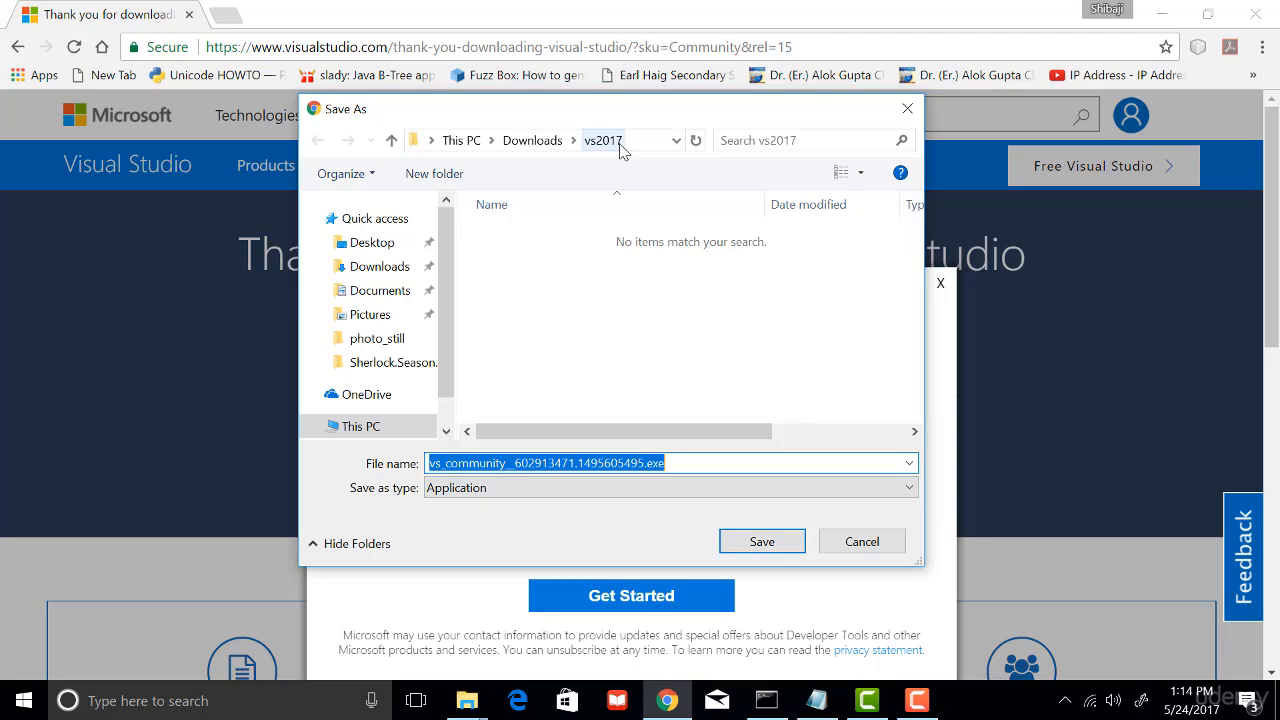
pyautogui.click(748, 545)
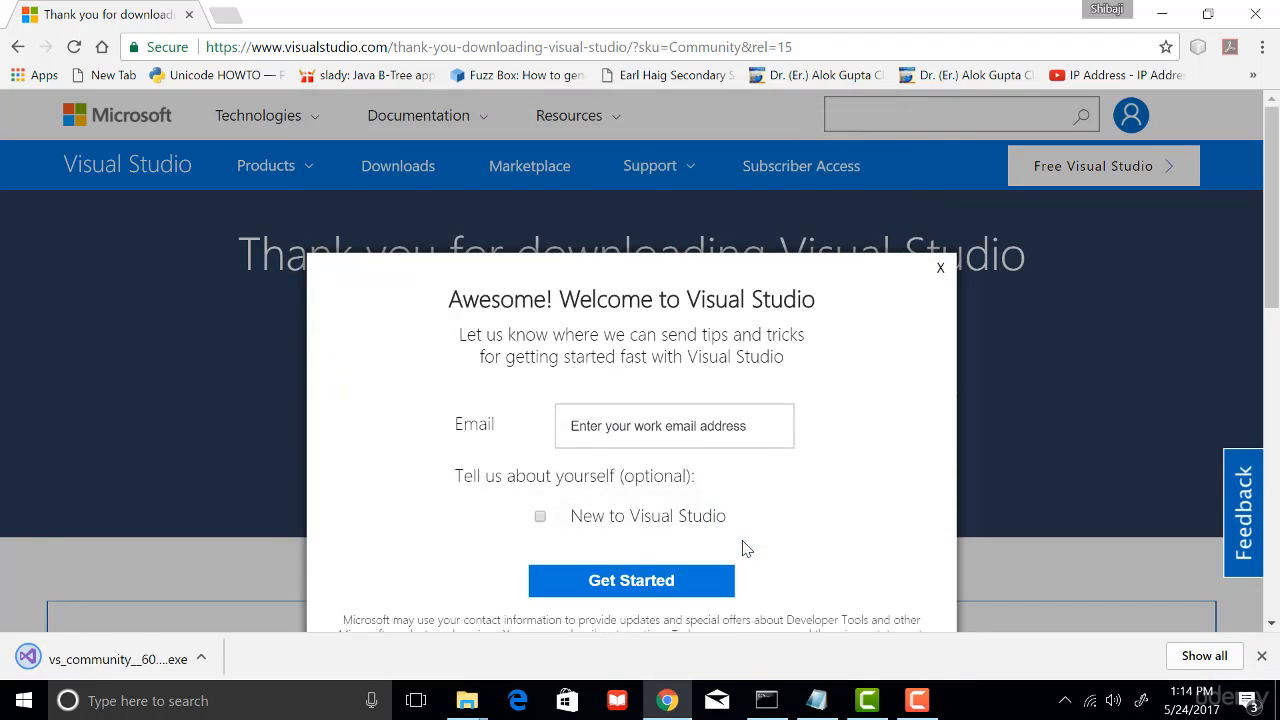
# Locate the downloaded vs_community installer in its folder, run it as administrator and accept the license terms.
pyautogui.click(207, 657)
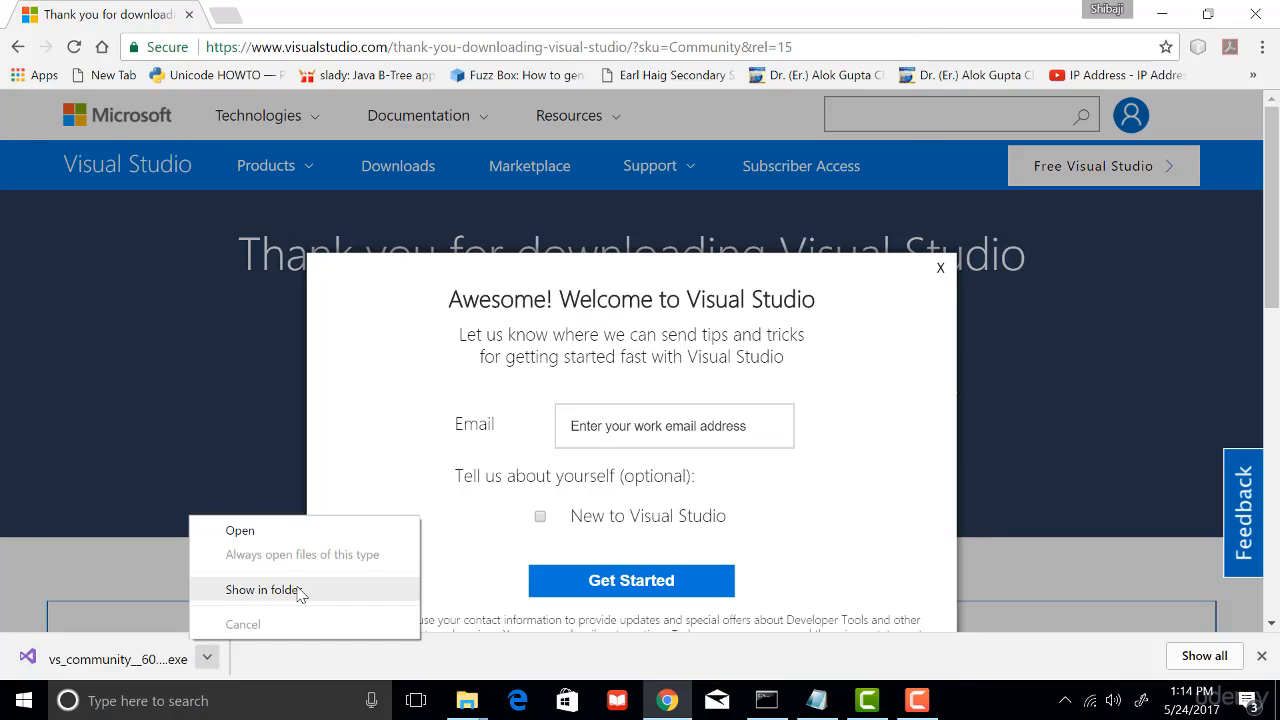
pyautogui.click(262, 590)
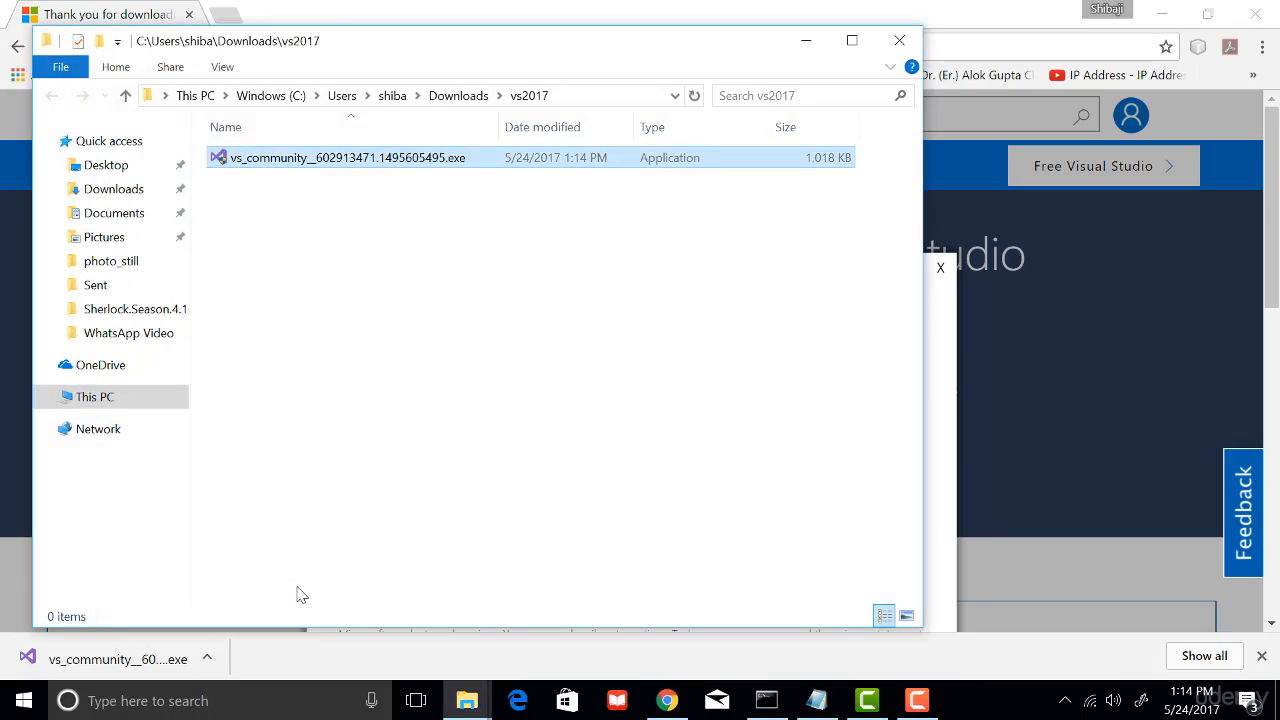
pyautogui.rightClick(369, 166)
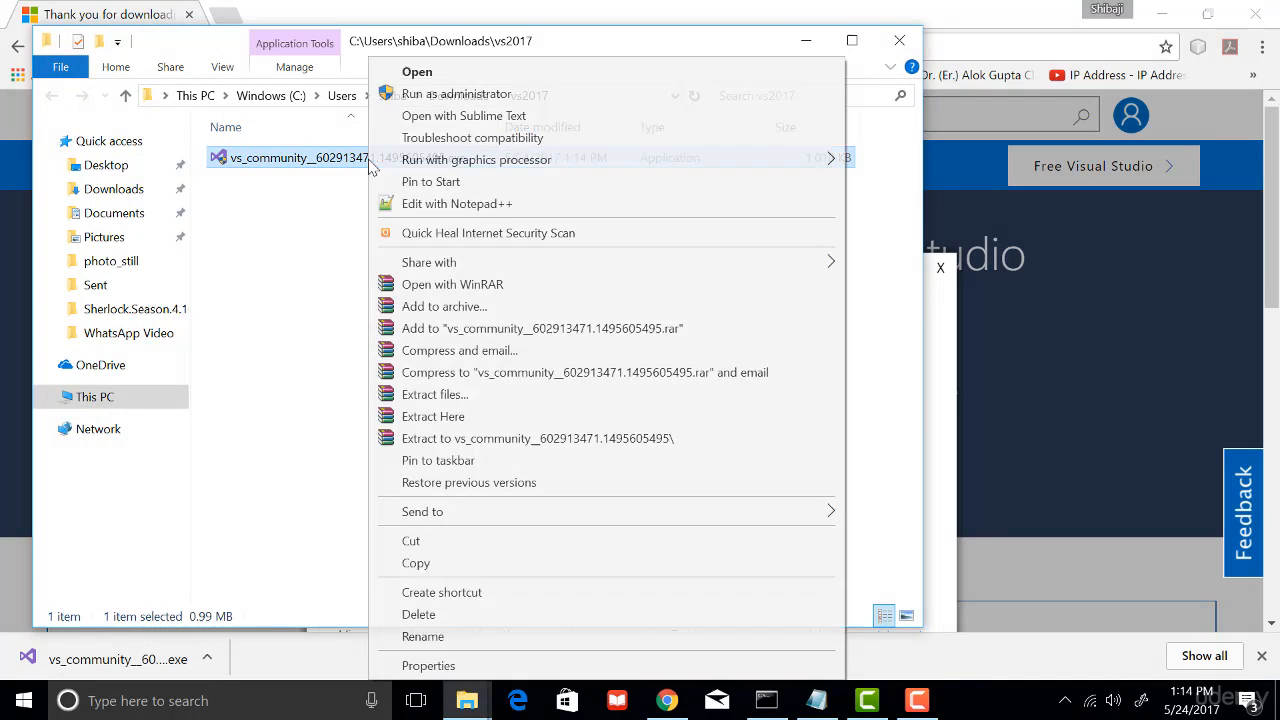
pyautogui.click(447, 94)
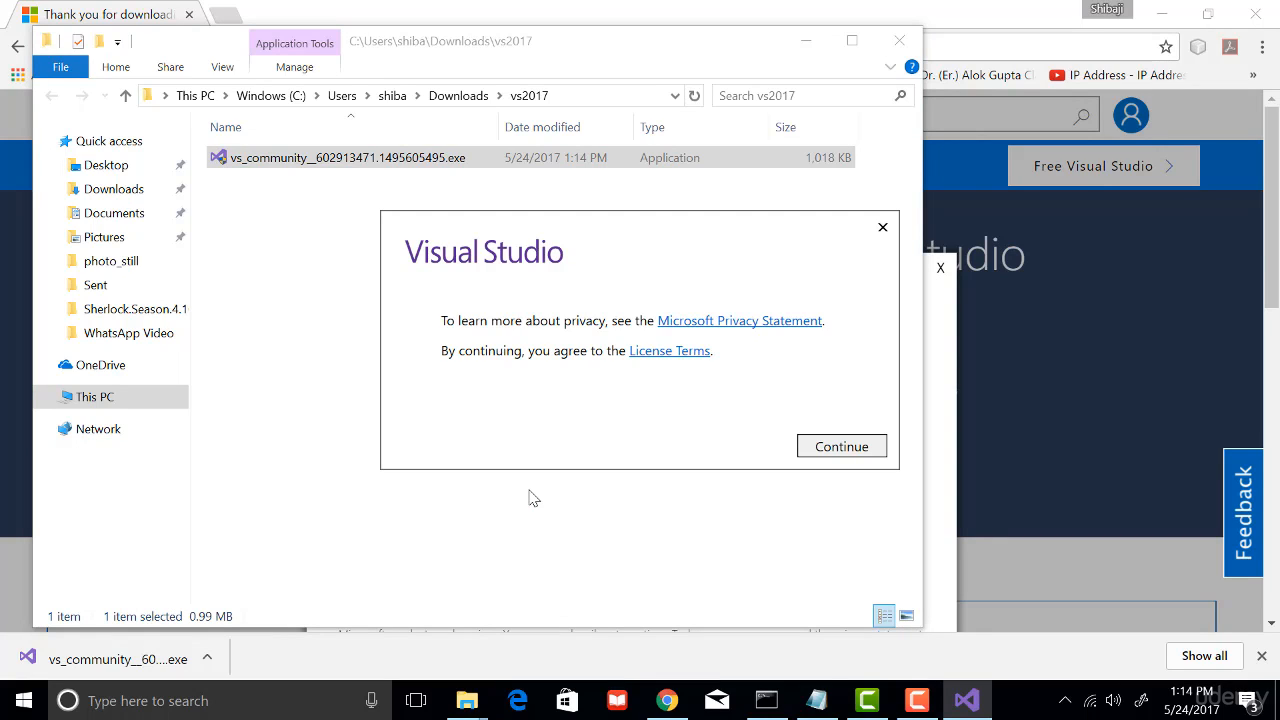
pyautogui.click(842, 450)
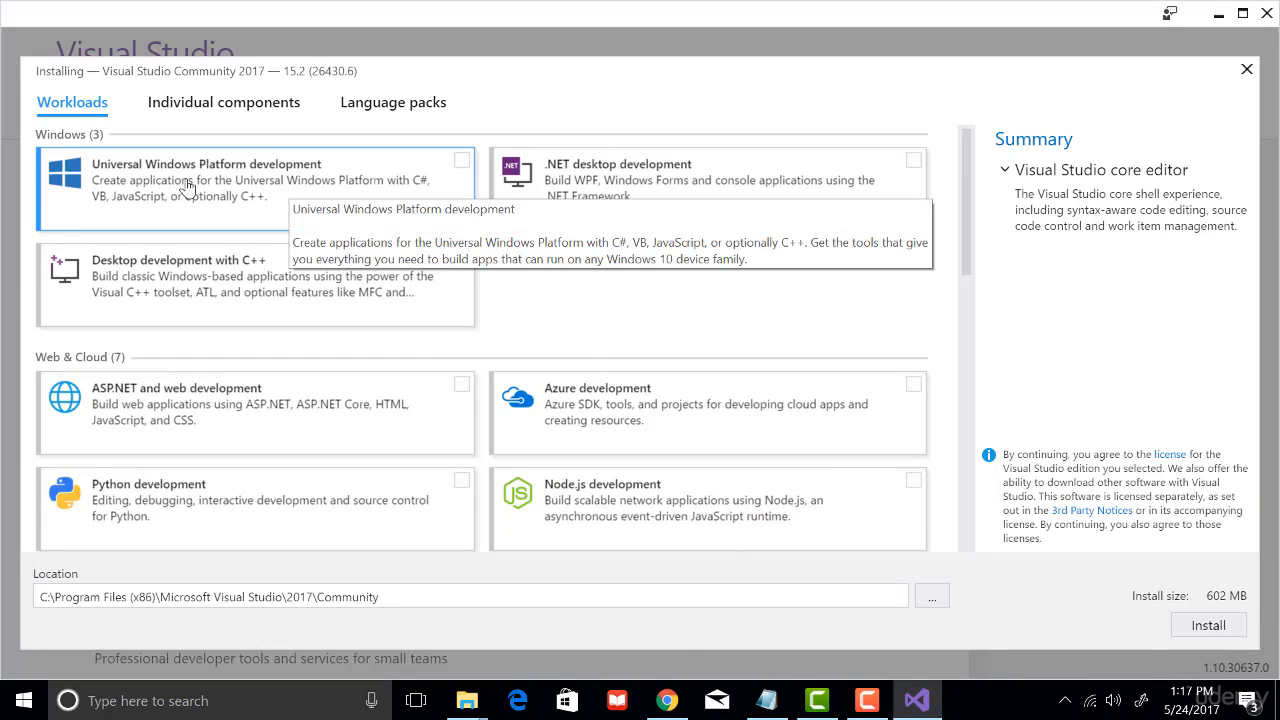
# Select the Universal Windows Platform development, Desktop development with C++ and .NET desktop development workloads.
pyautogui.click(460, 163)
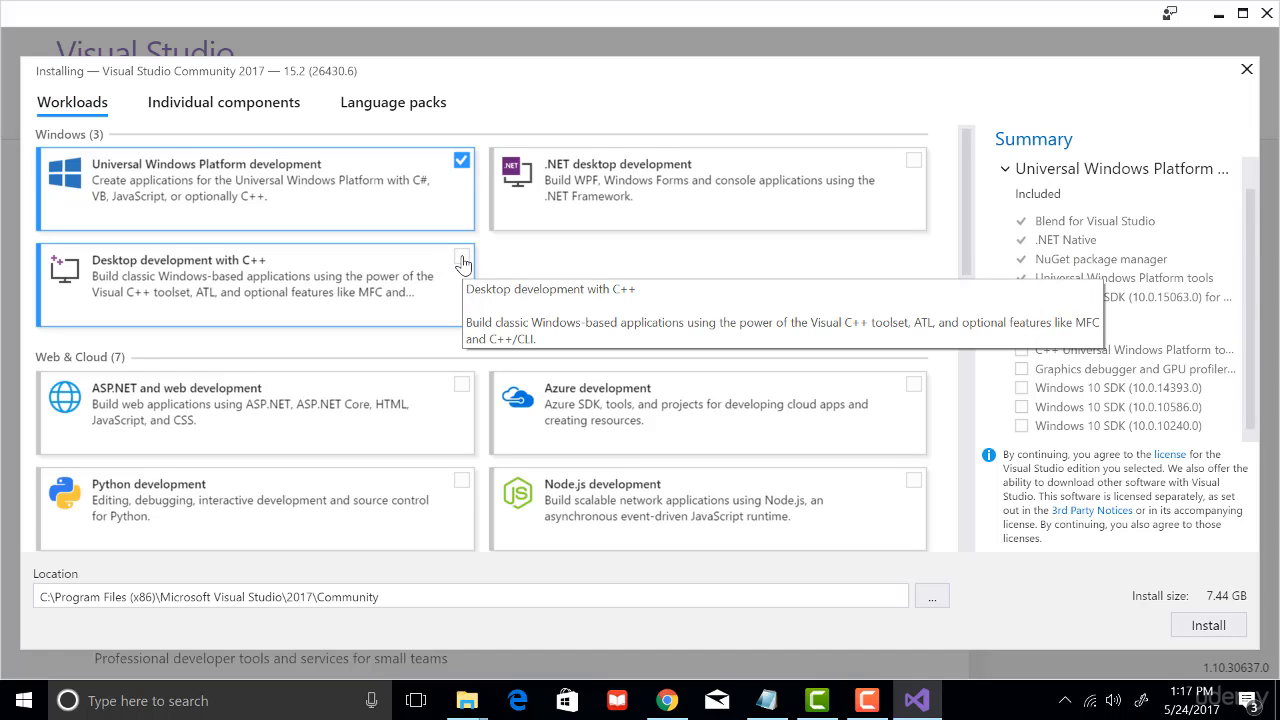
pyautogui.click(462, 259)
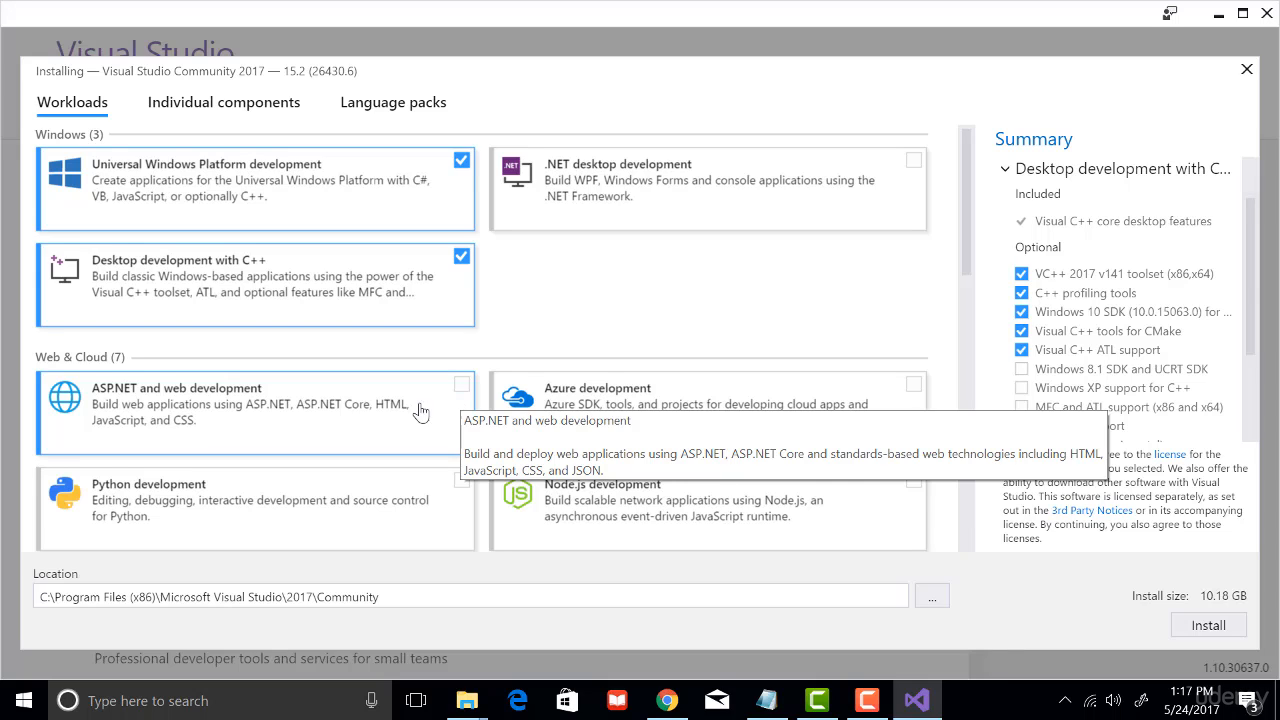
pyautogui.click(461, 484)
pyautogui.click(462, 485)
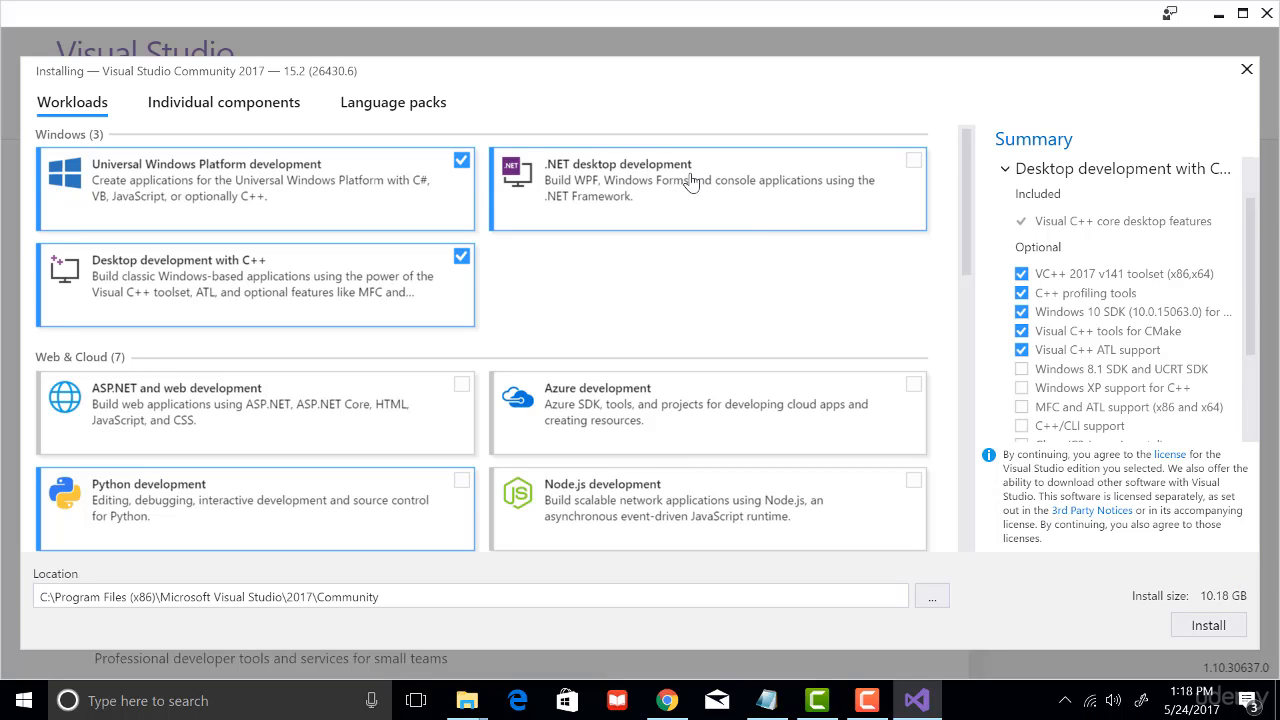
pyautogui.click(912, 163)
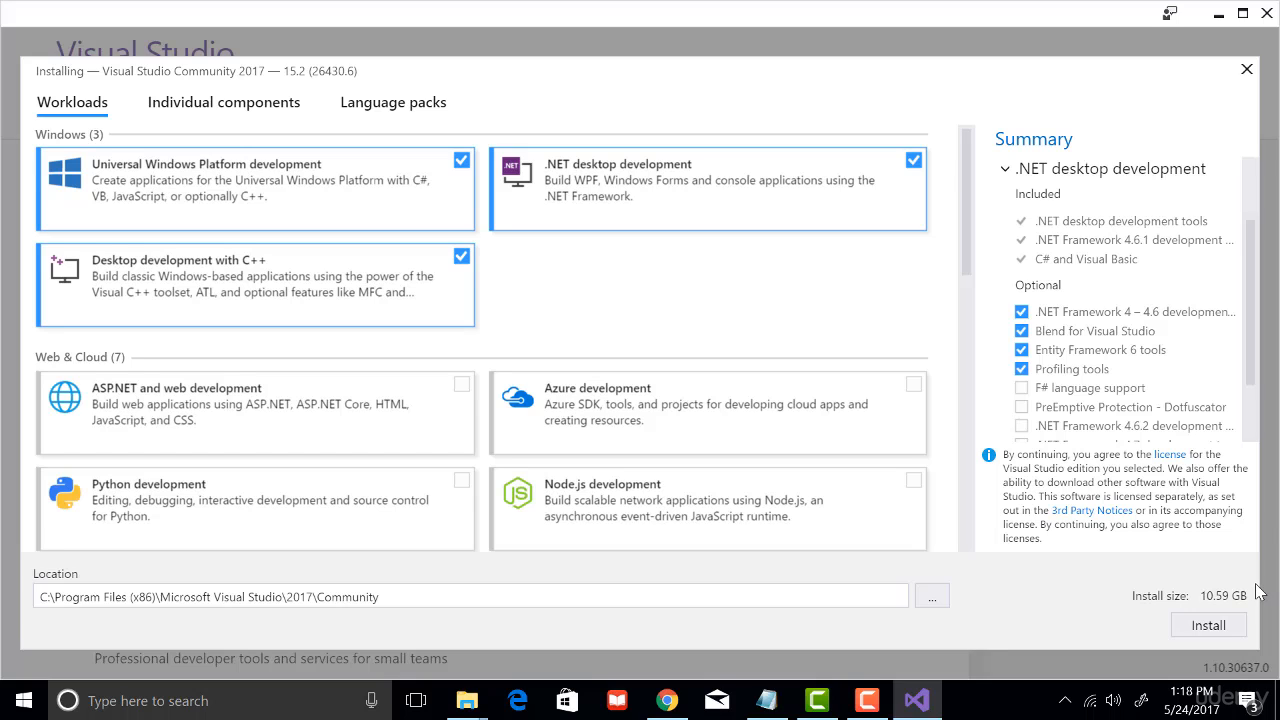
# Review the optional components and start installing Visual Studio Community 2017 in the default location.
pyautogui.scroll(-2, 1250, 398)
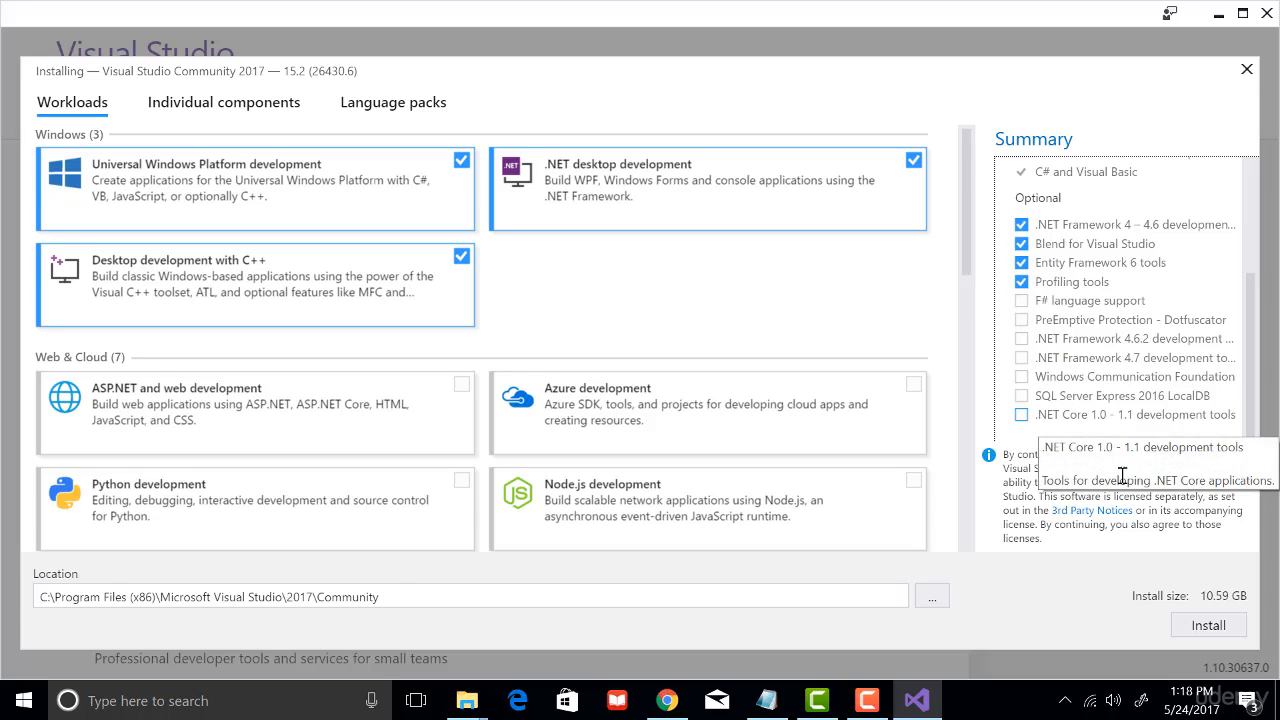
pyautogui.moveTo(403, 597)
pyautogui.mouseDown()
pyautogui.moveTo(300, 612)
pyautogui.moveTo(26, 610)
pyautogui.moveTo(382, 608)
pyautogui.mouseUp()
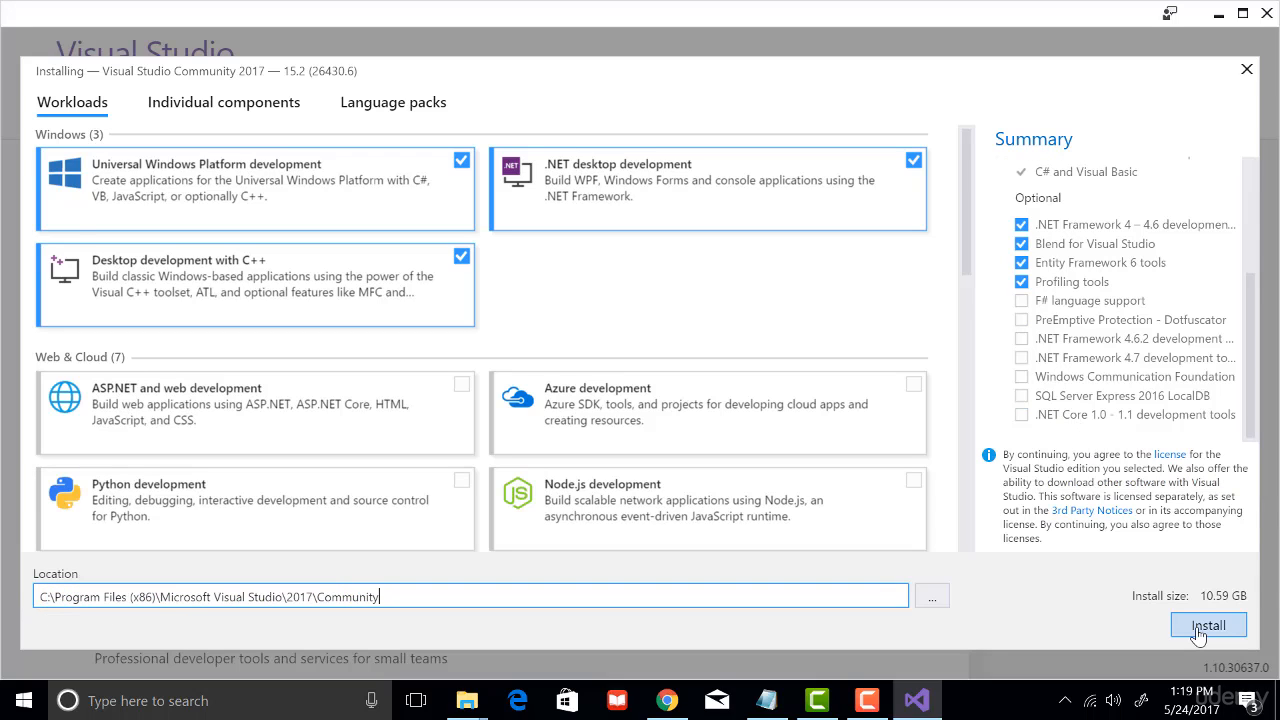
pyautogui.click(1199, 630)
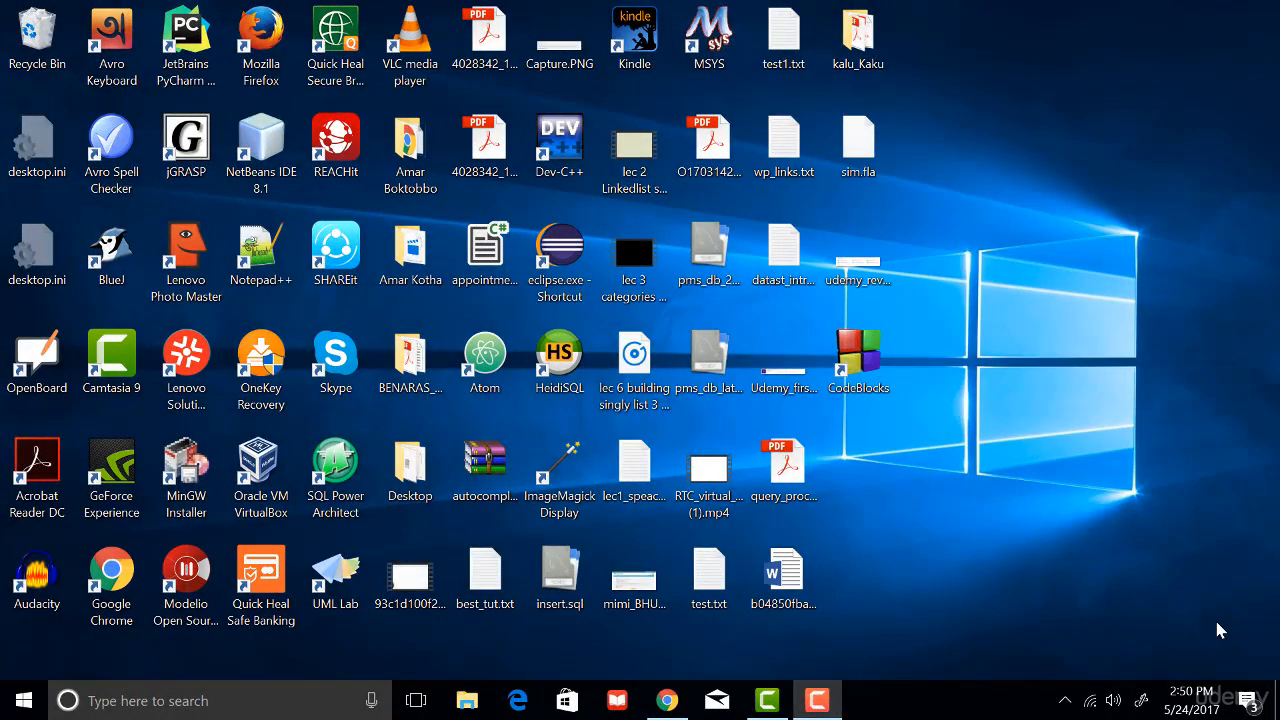
# Search Windows for "visual" and launch Visual Studio 2017.
pyautogui.click(230, 695)
pyautogui.write('vi')
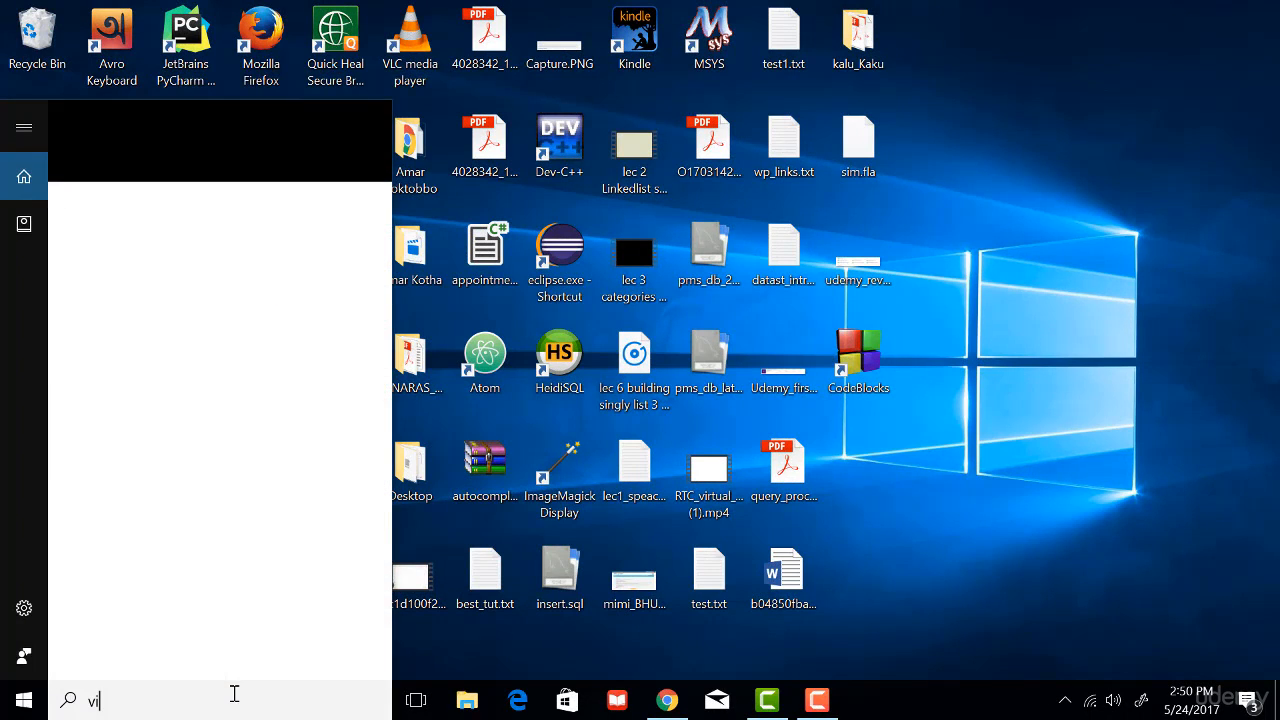
pyautogui.write('sual')
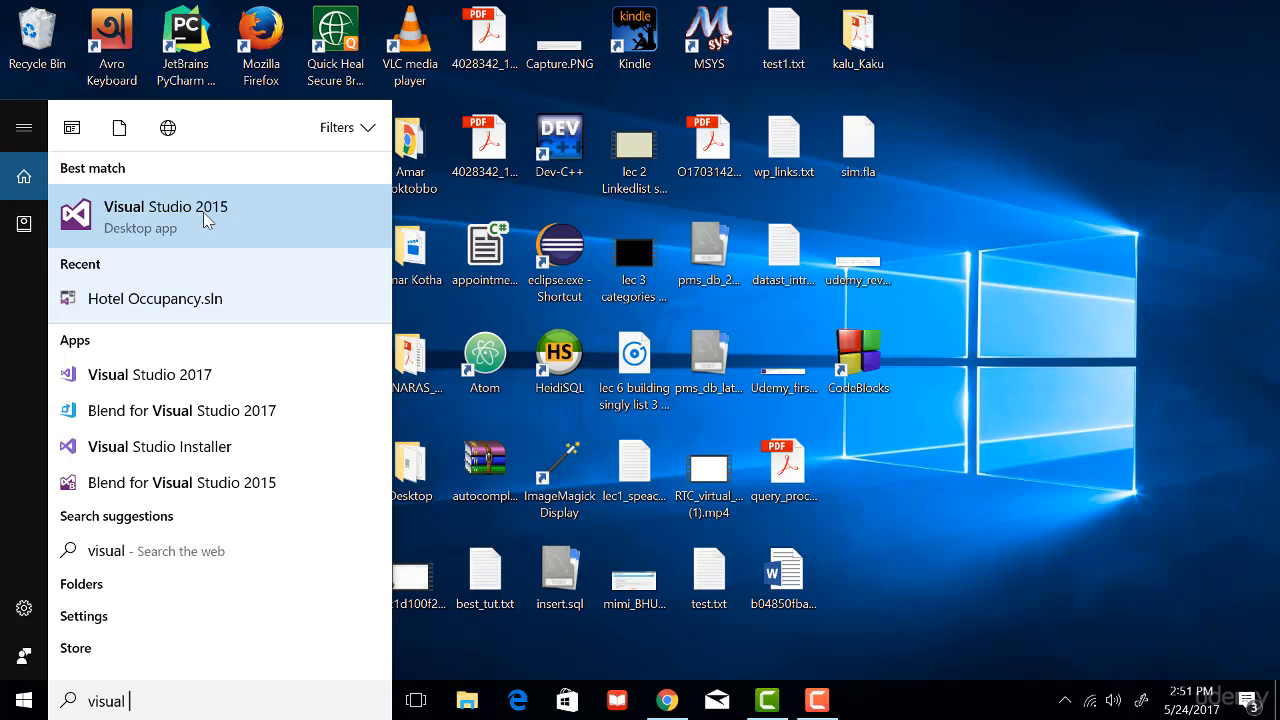
pyautogui.click(193, 376)
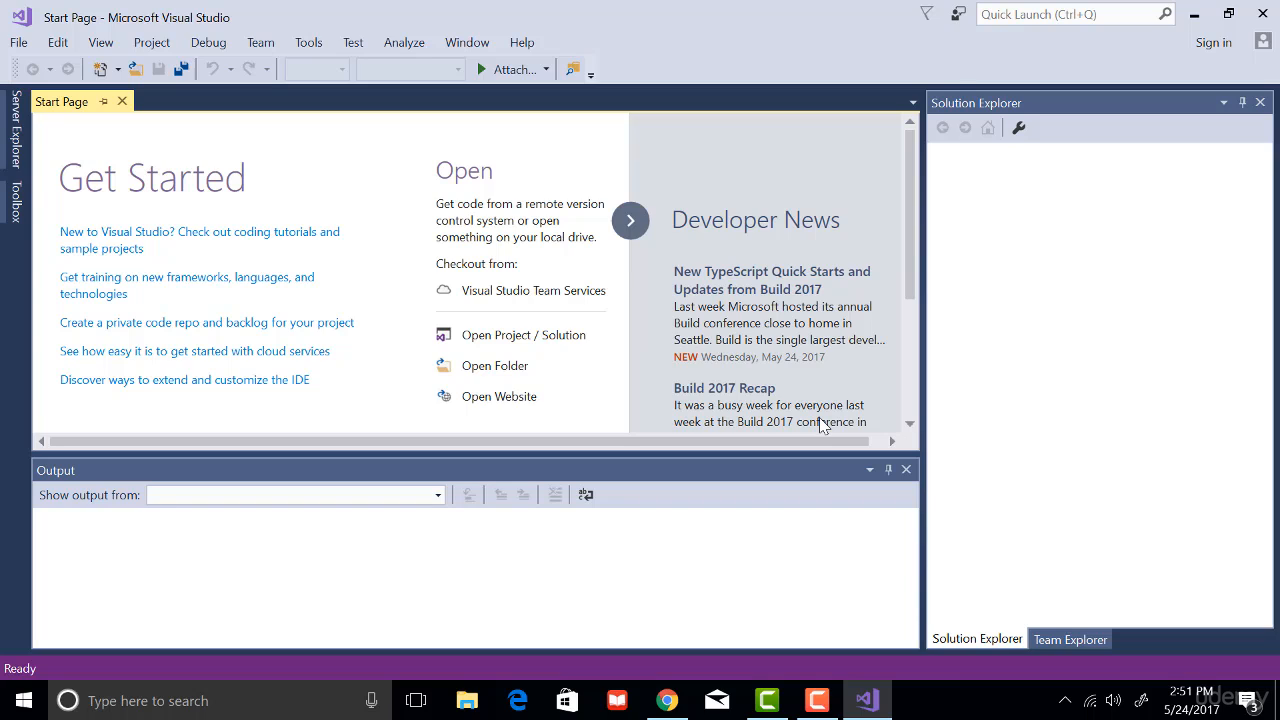
# Start a new Visual C++ project from the Win32 Console Application template and name it FirstAppl.
pyautogui.click(20, 43)
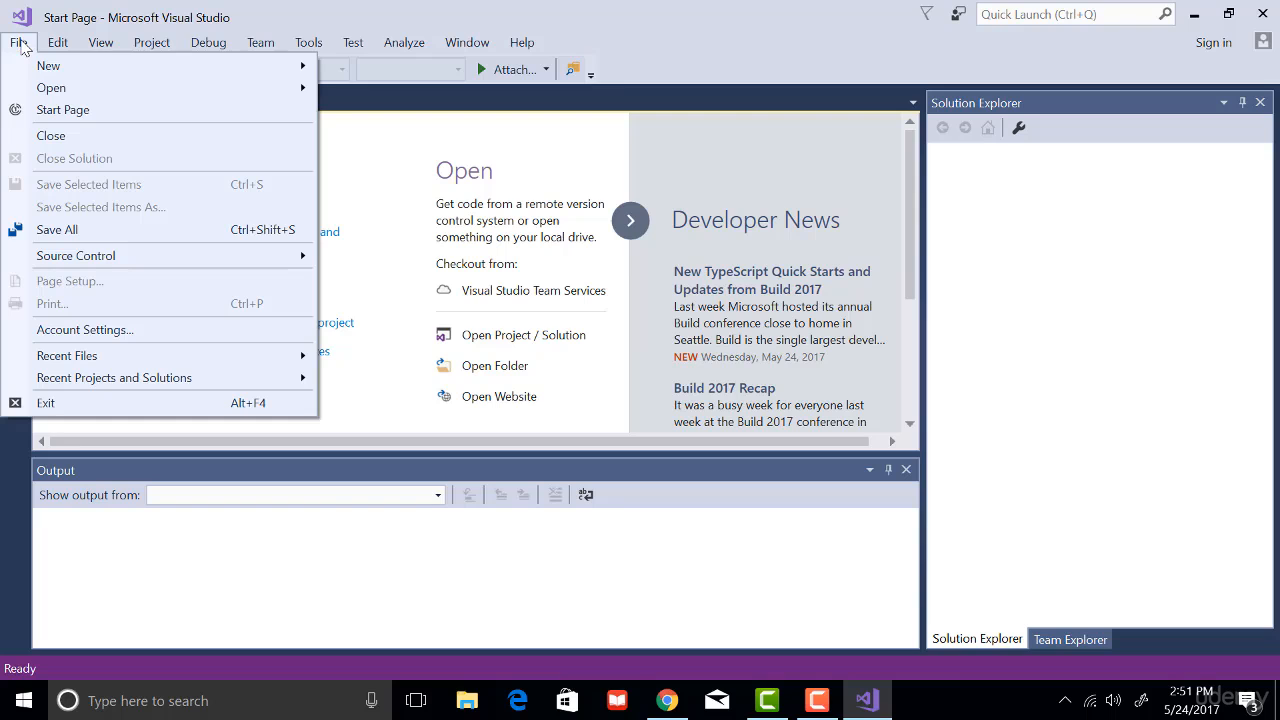
pyautogui.click(359, 76)
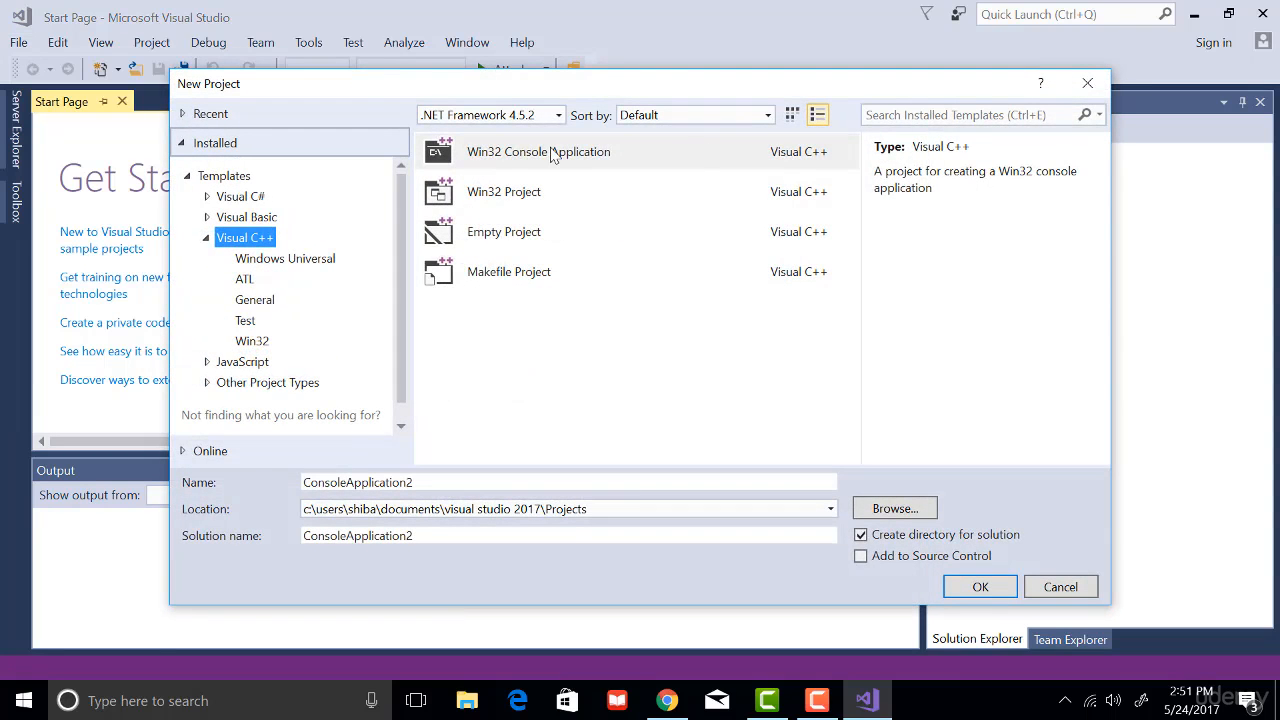
pyautogui.click(516, 158)
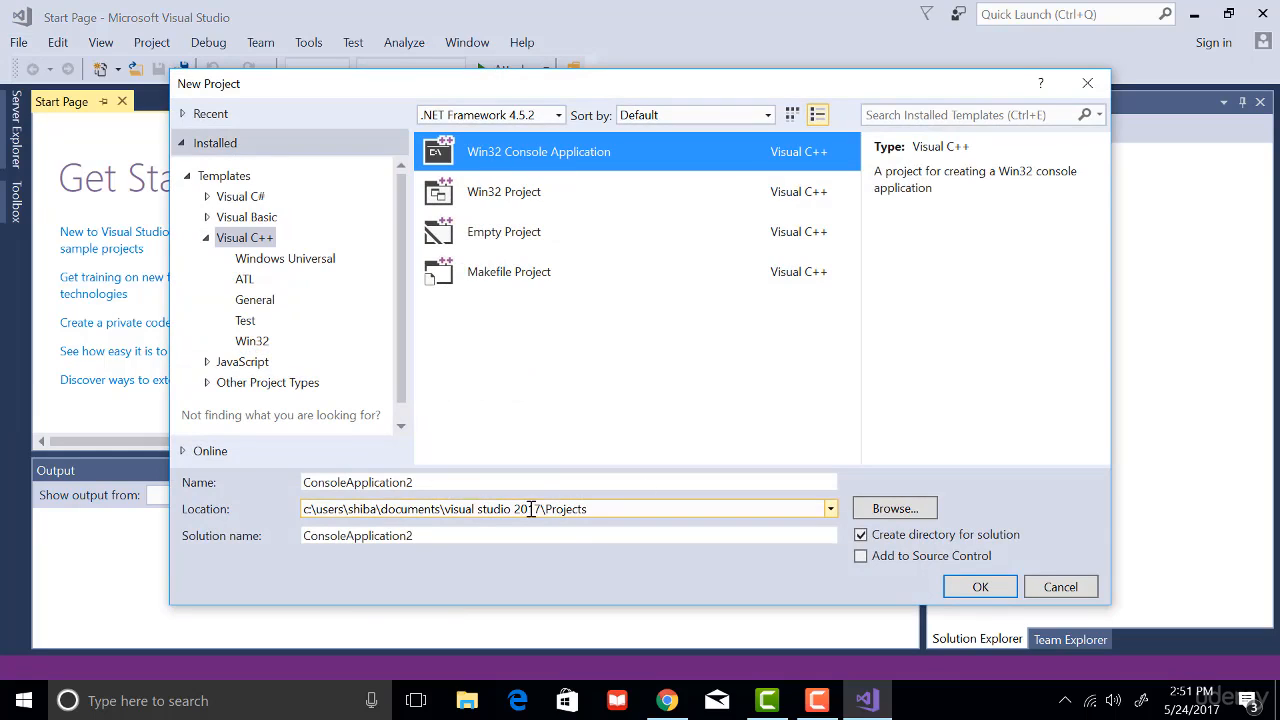
pyautogui.click(448, 484)
pyautogui.doubleClick(303, 484)
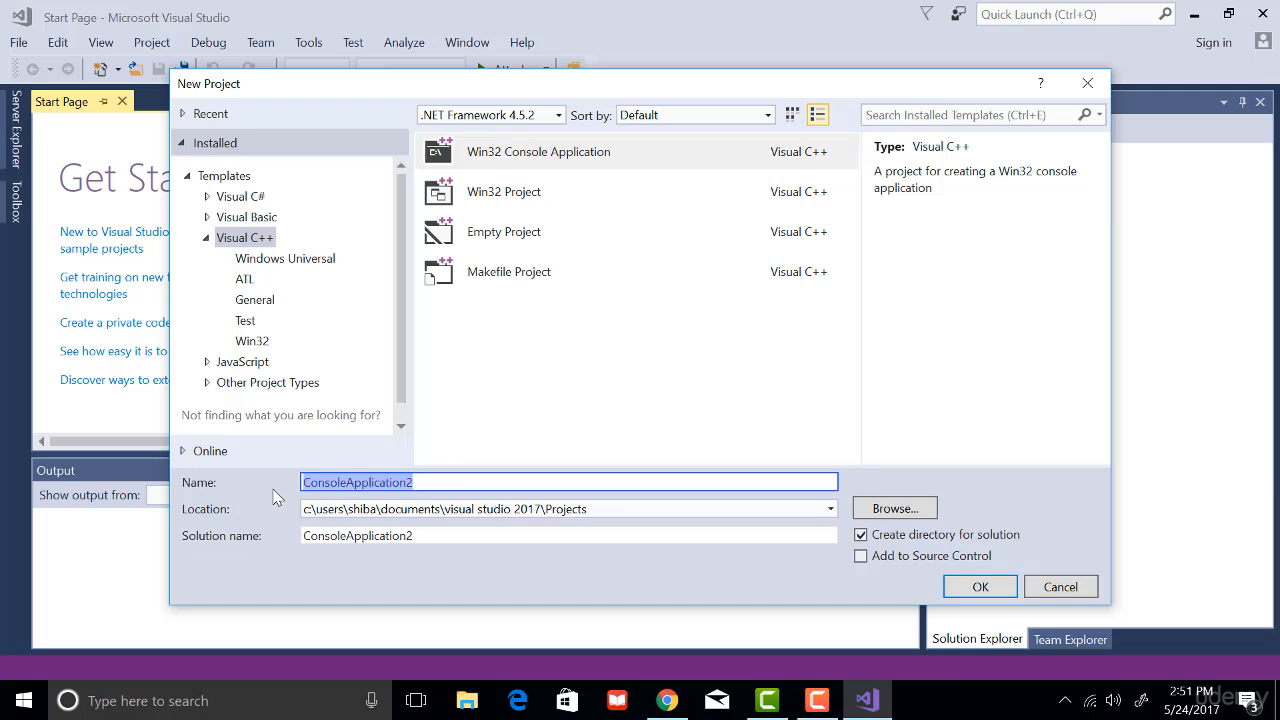
pyautogui.write('First')
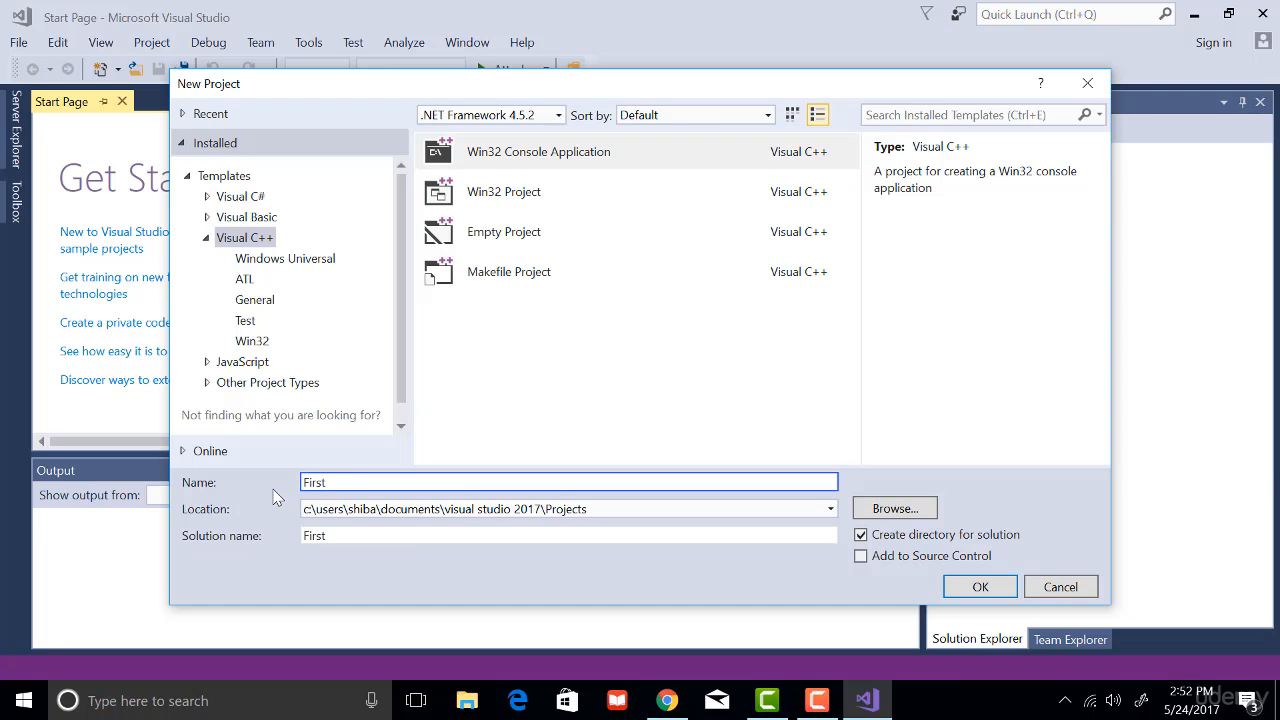
pyautogui.write('Appl')
pyautogui.click(610, 509)
pyautogui.moveTo(629, 509); pyautogui.dragTo(392, 510)
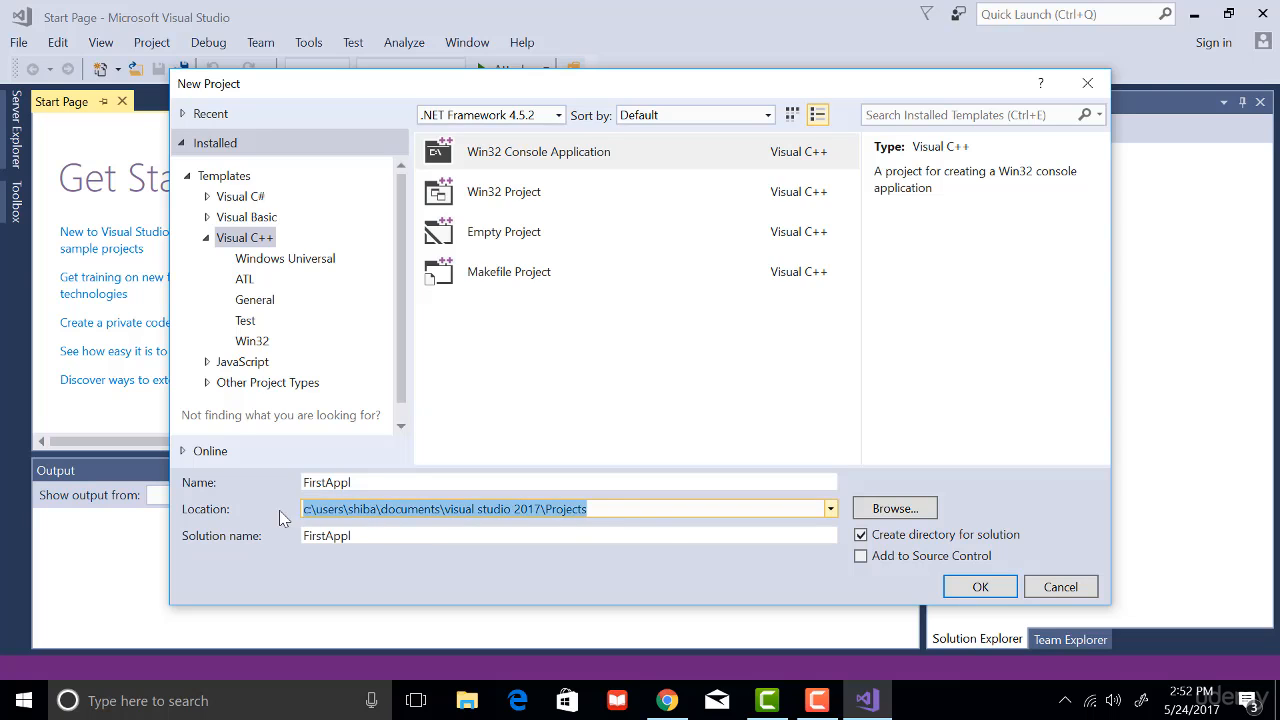
pyautogui.click(882, 514)
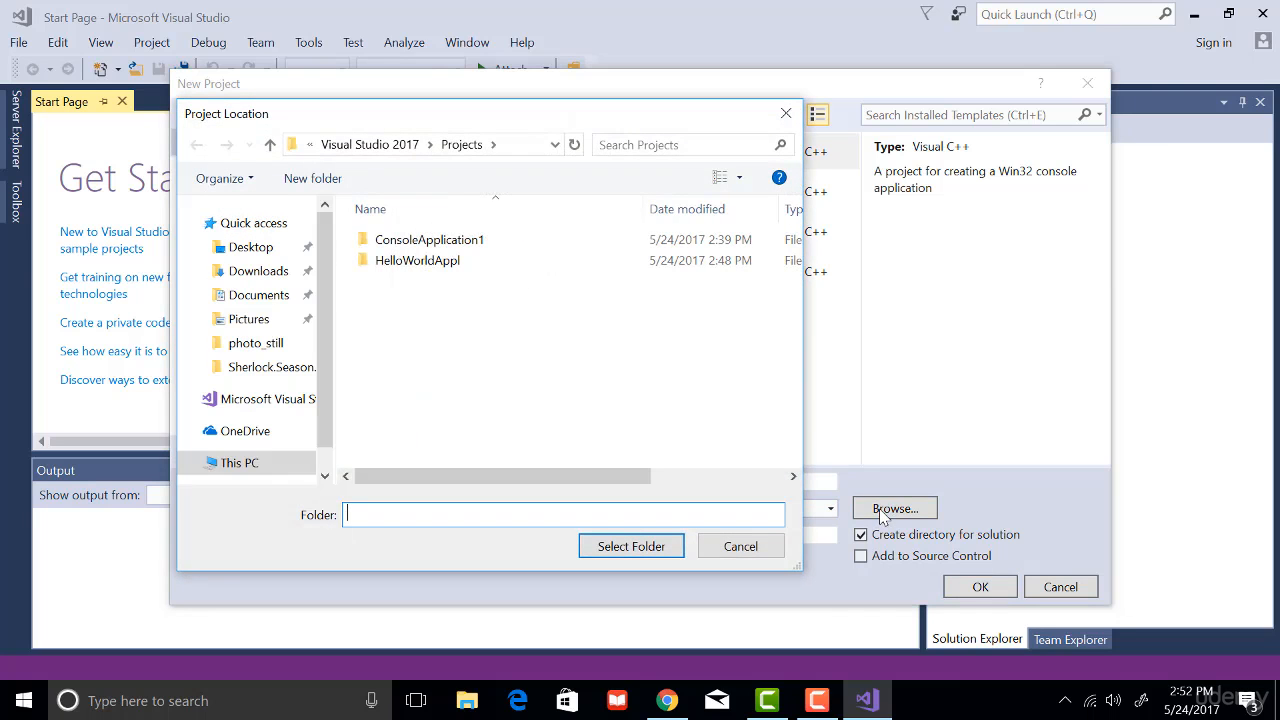
pyautogui.click(733, 550)
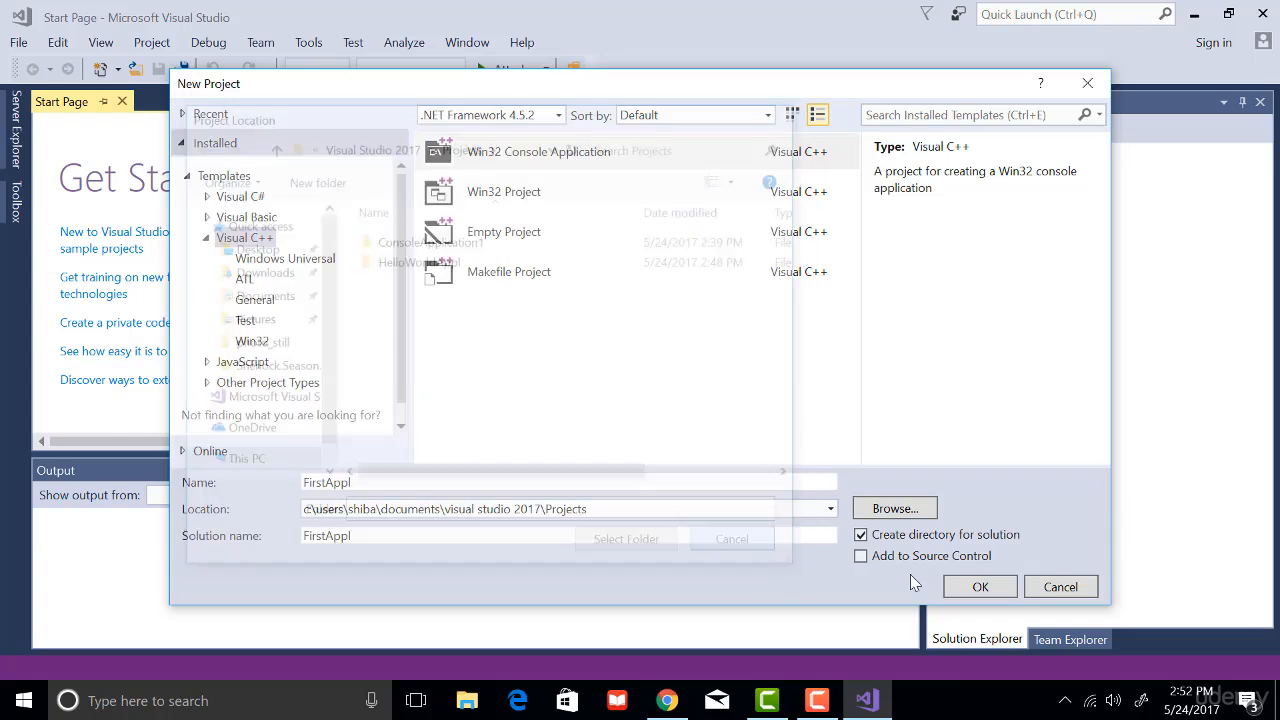
# Create the FirstAppl project as a console application with the Empty project option enabled in the Win32 Application Wizard.
pyautogui.click(980, 587)
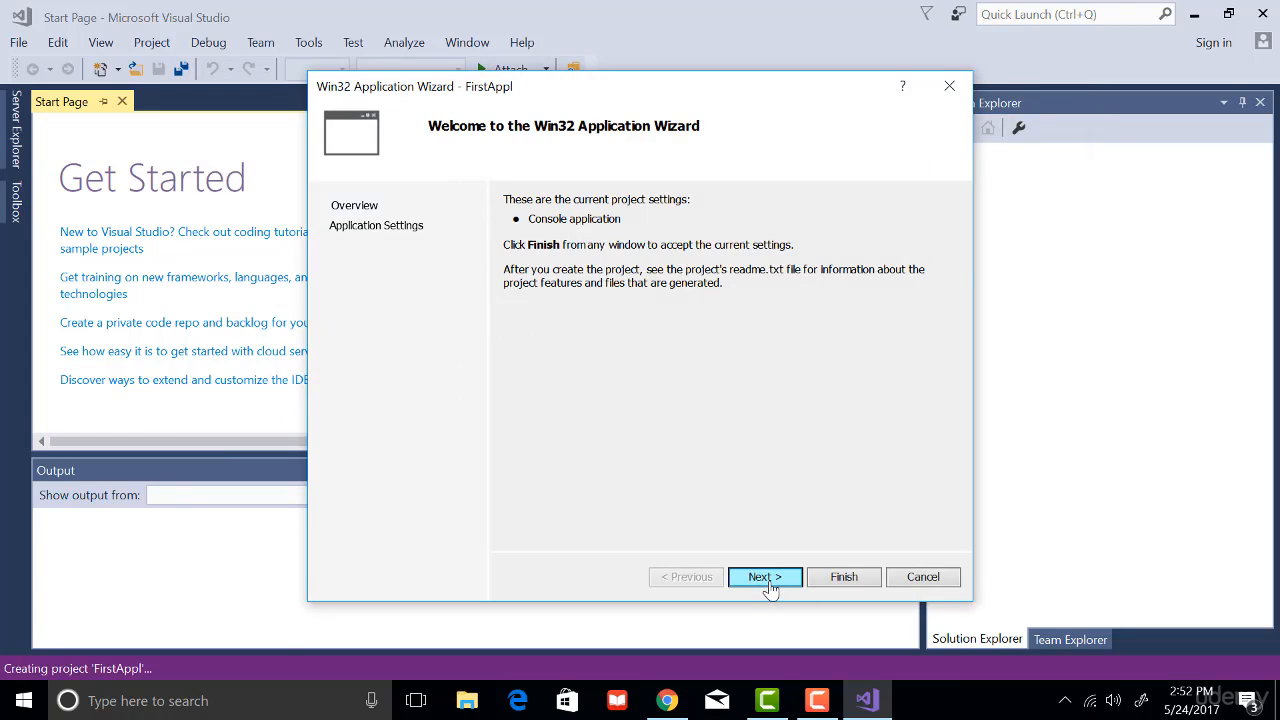
pyautogui.click(766, 580)
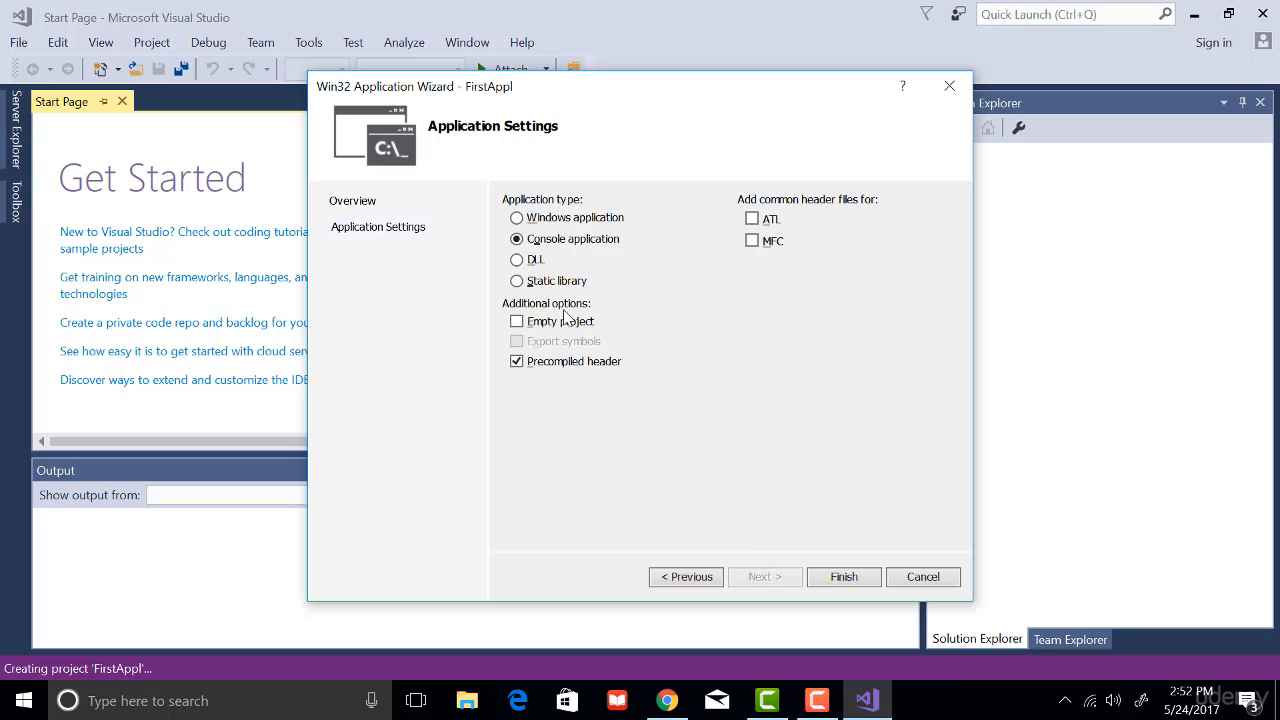
pyautogui.click(518, 322)
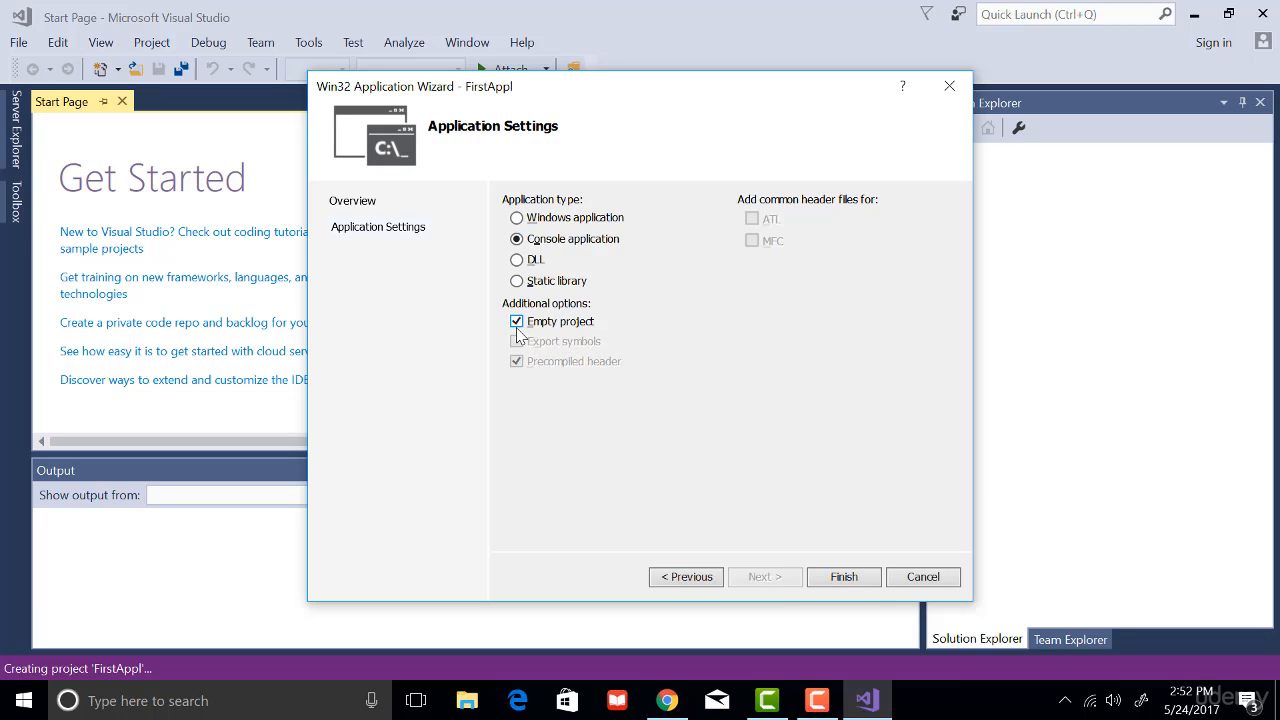
pyautogui.click(838, 582)
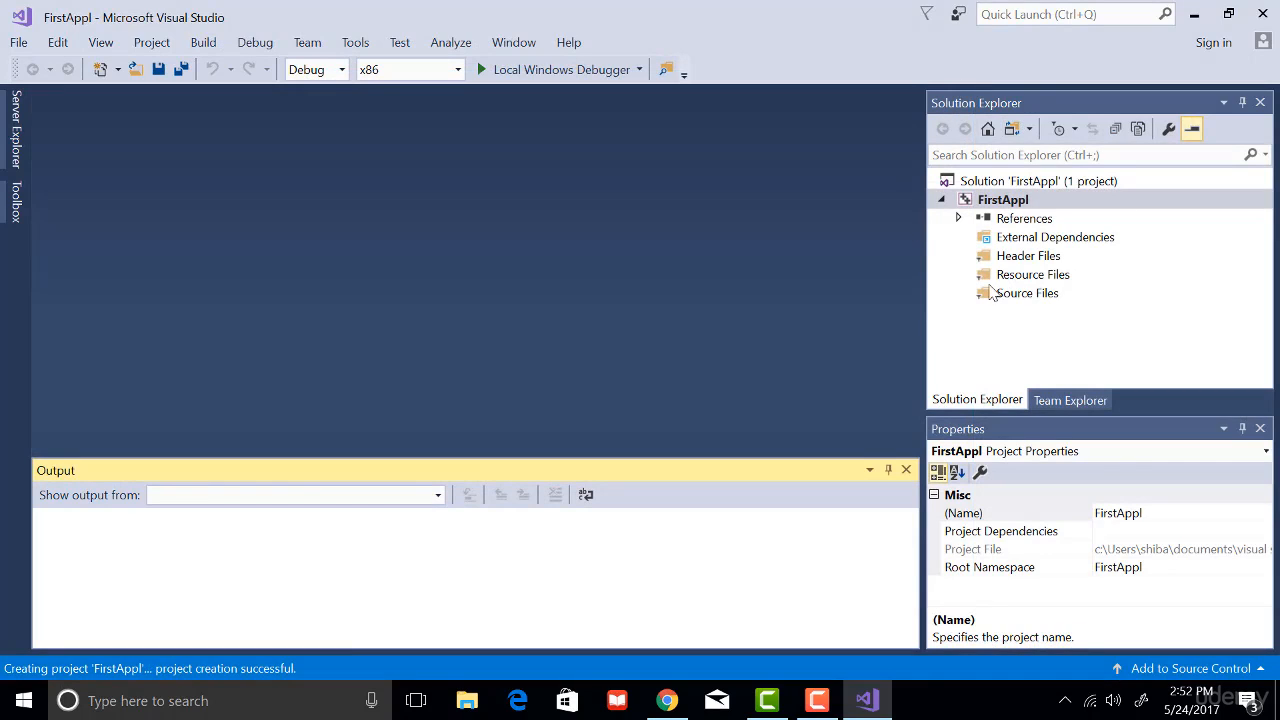
# Add a new source file named test.c to the project's Source Files folder, using the C++ File (.cpp) template.
pyautogui.click(1009, 304)
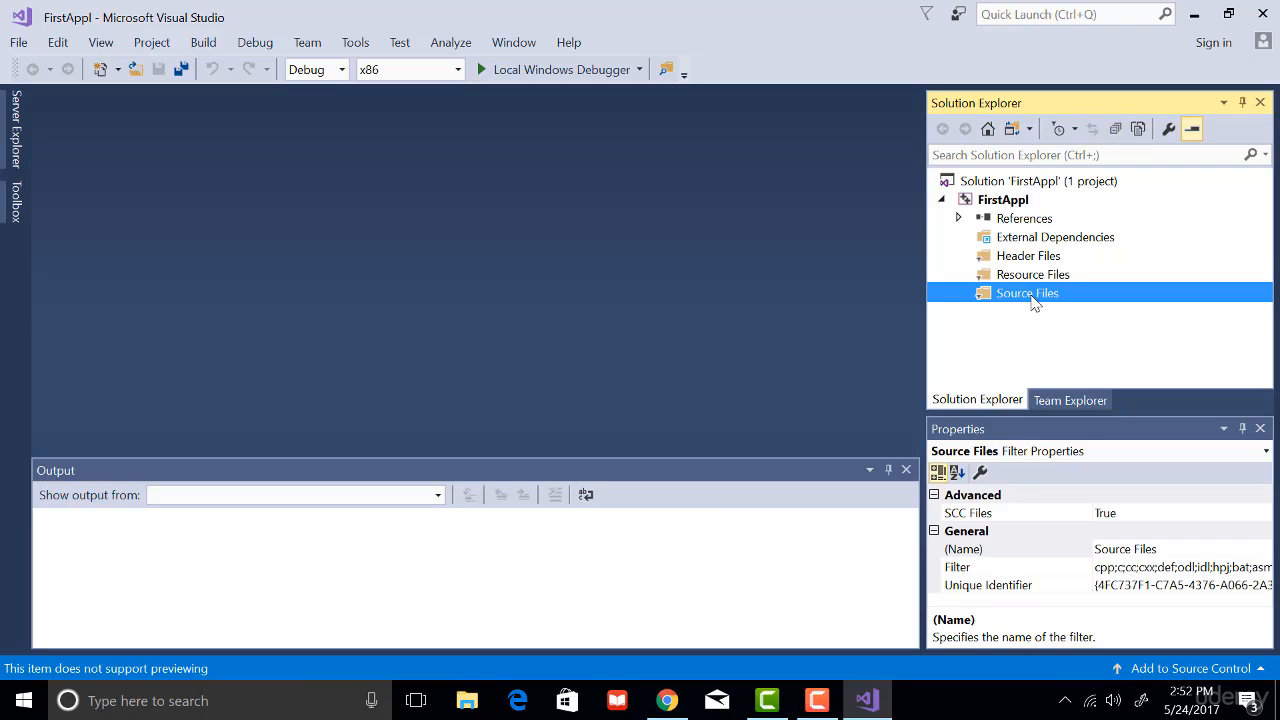
pyautogui.rightClick(1034, 302)
pyautogui.moveTo(978, 312)
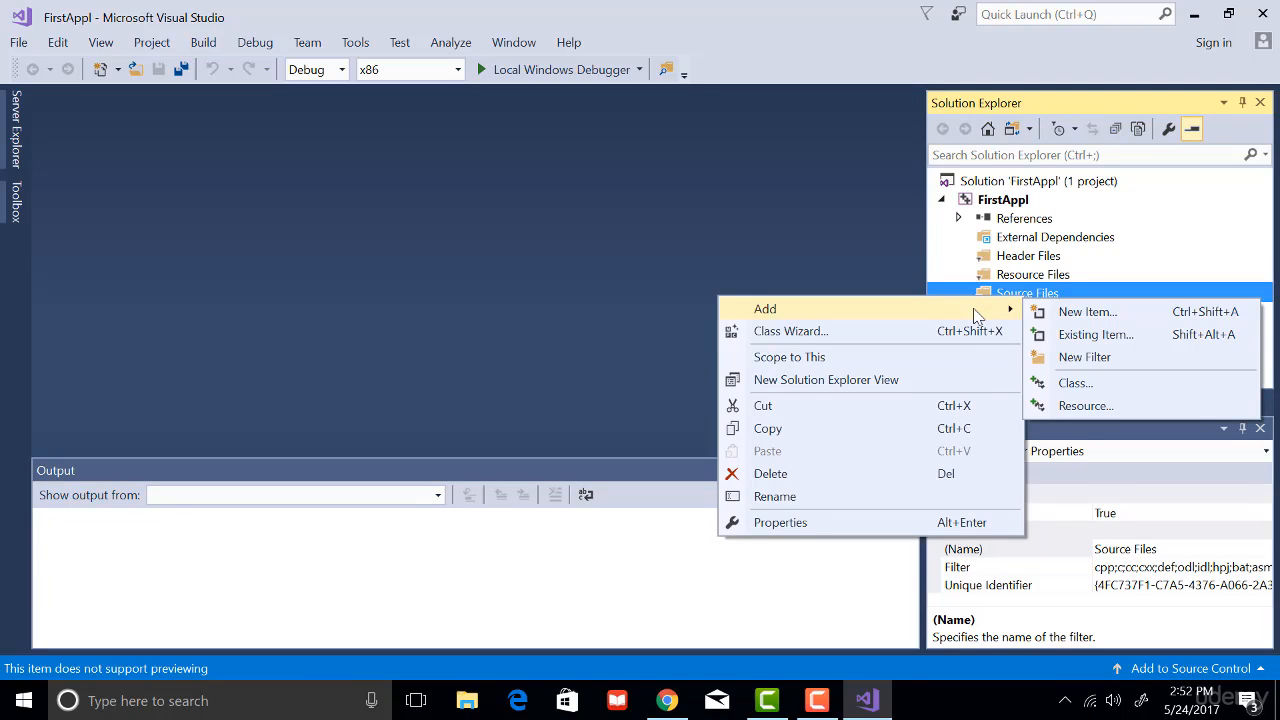
pyautogui.click(1060, 313)
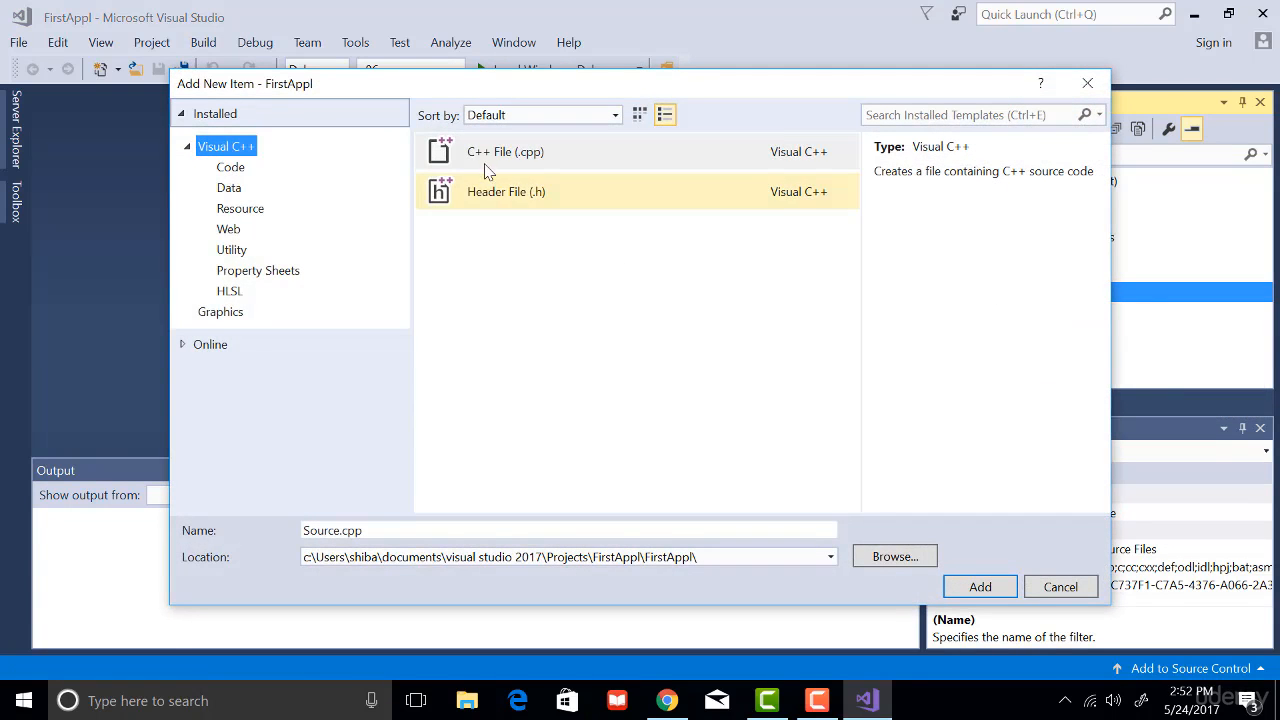
pyautogui.click(487, 165)
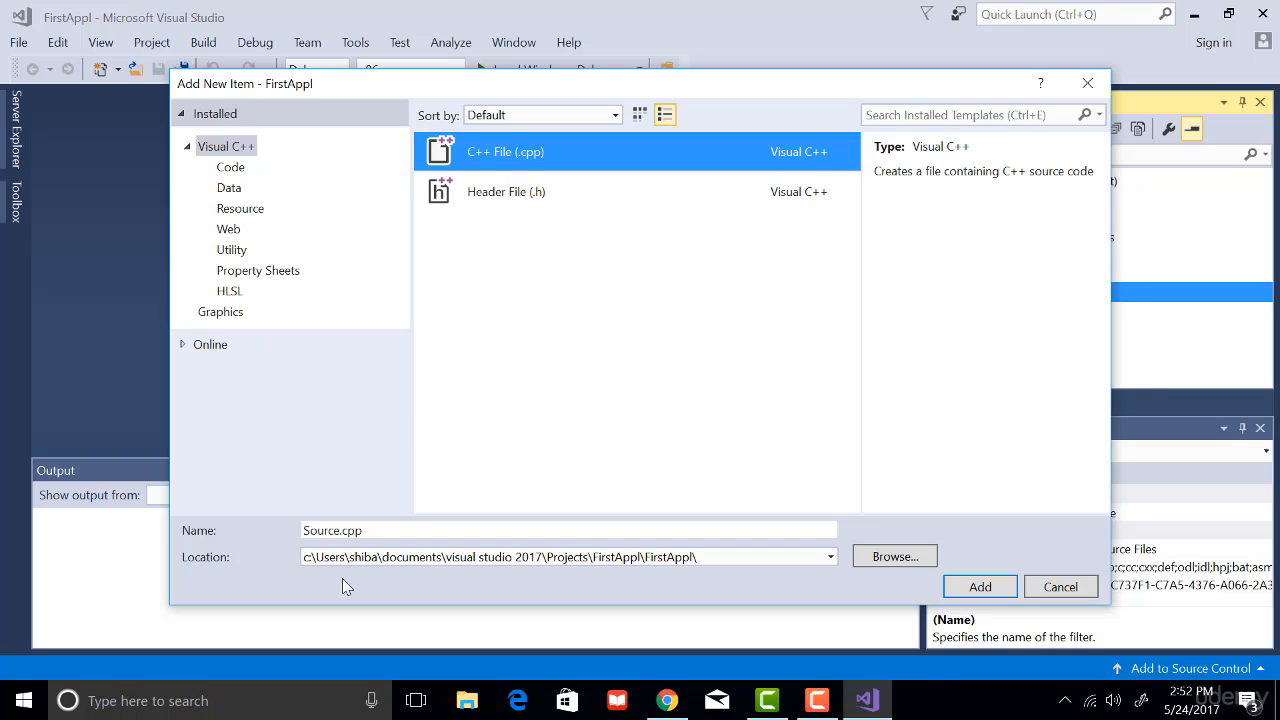
pyautogui.click(374, 531)
pyautogui.moveTo(374, 531); pyautogui.dragTo(196, 517)
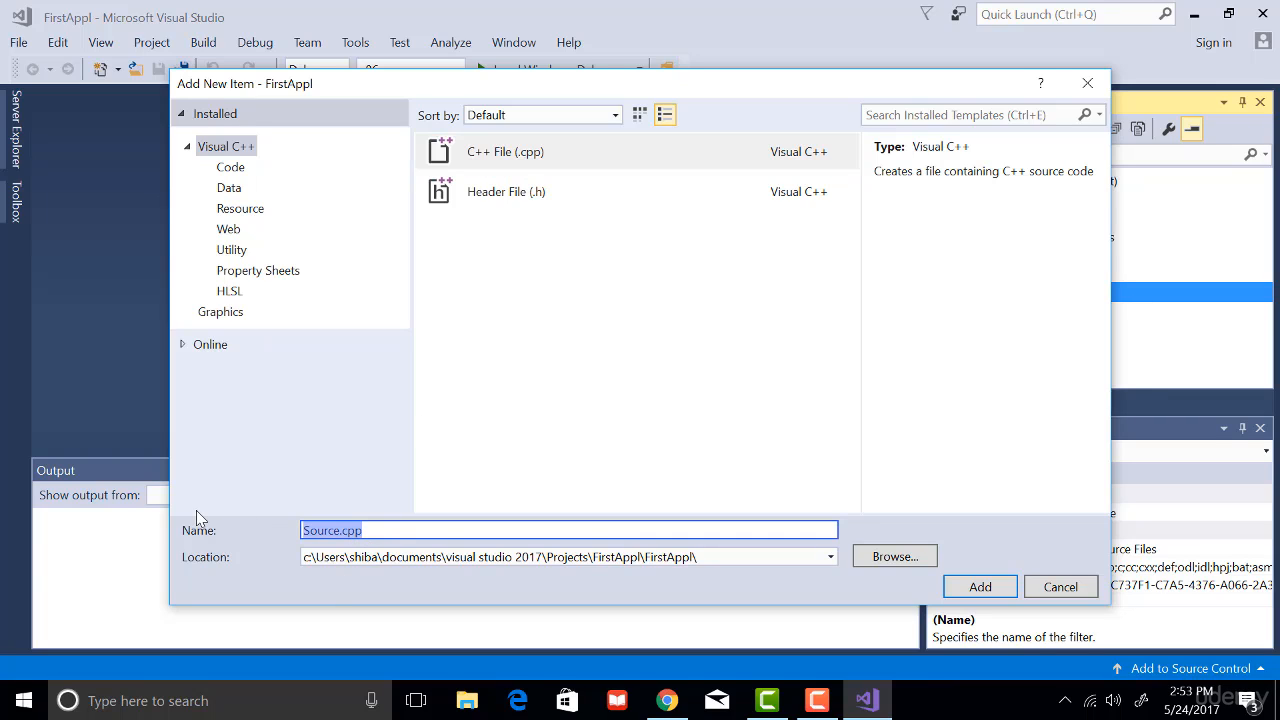
pyautogui.write('test.c')
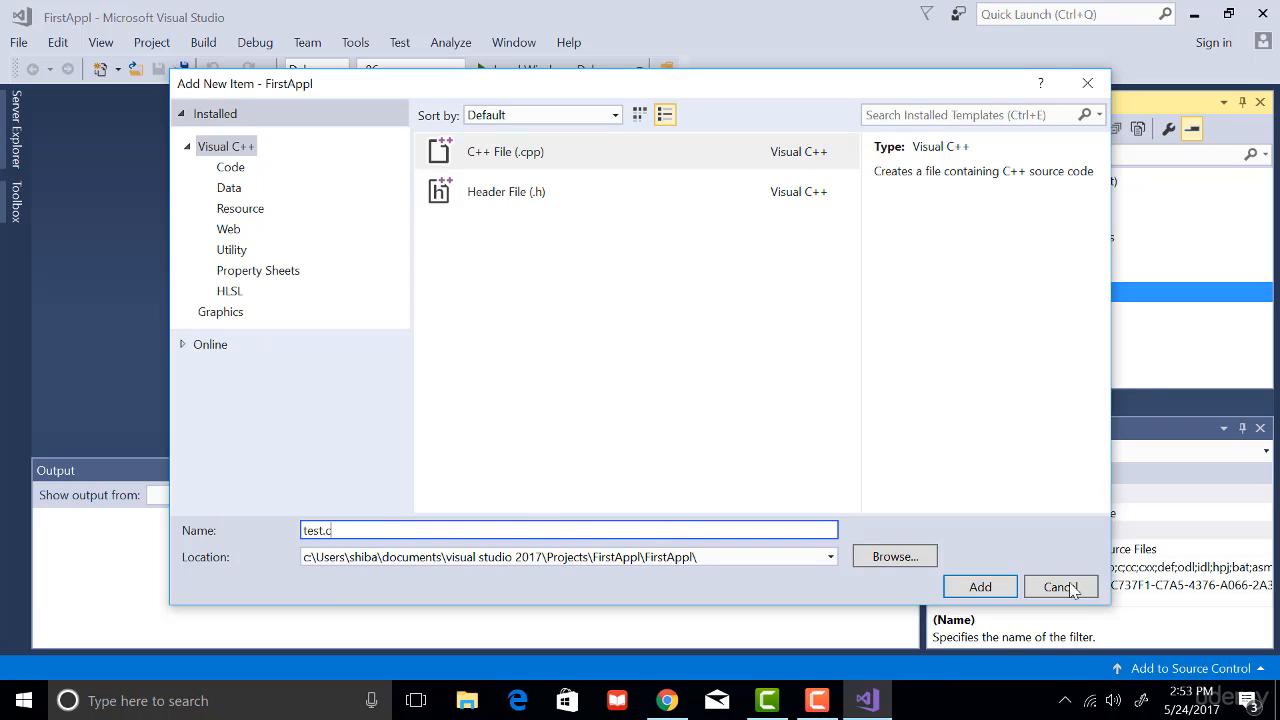
pyautogui.click(979, 588)
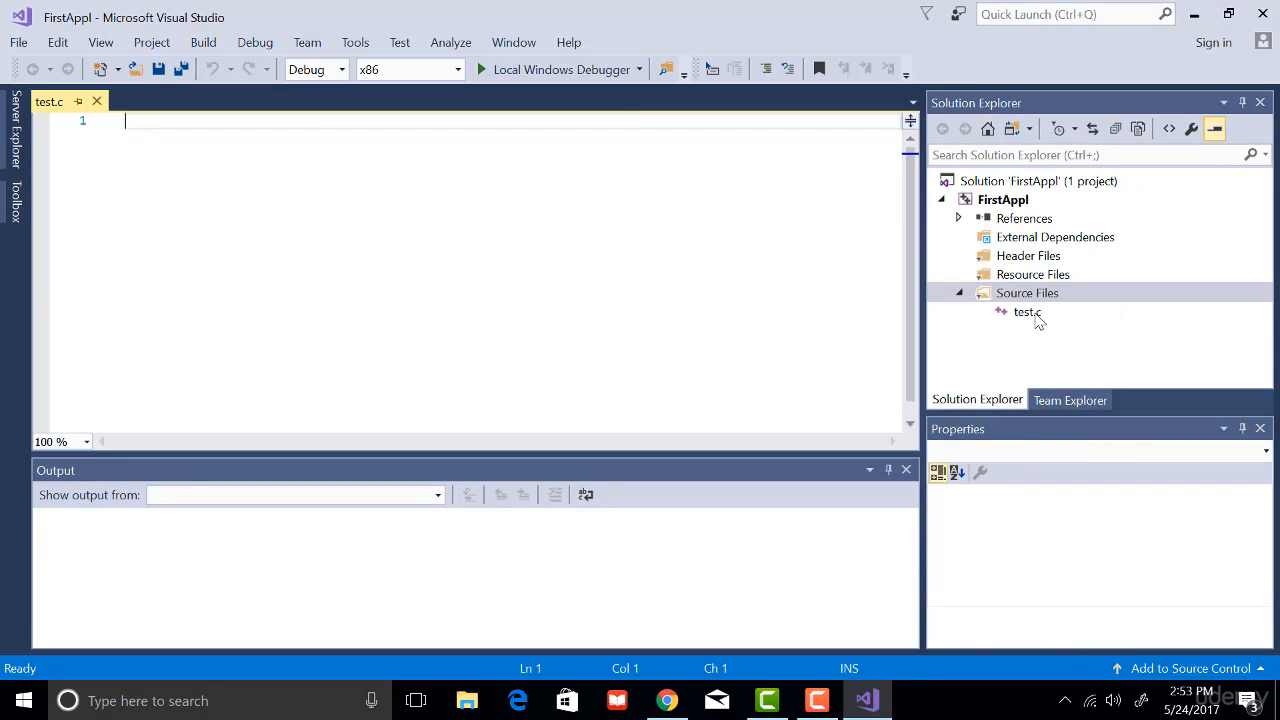
# Write a program in test.c that includes <stdio.h>, defines _CRT_SECURE_NO_WARNINGS, and has main() print "Hello World\n", call system("pause") and return 0.
pyautogui.click(1037, 318)
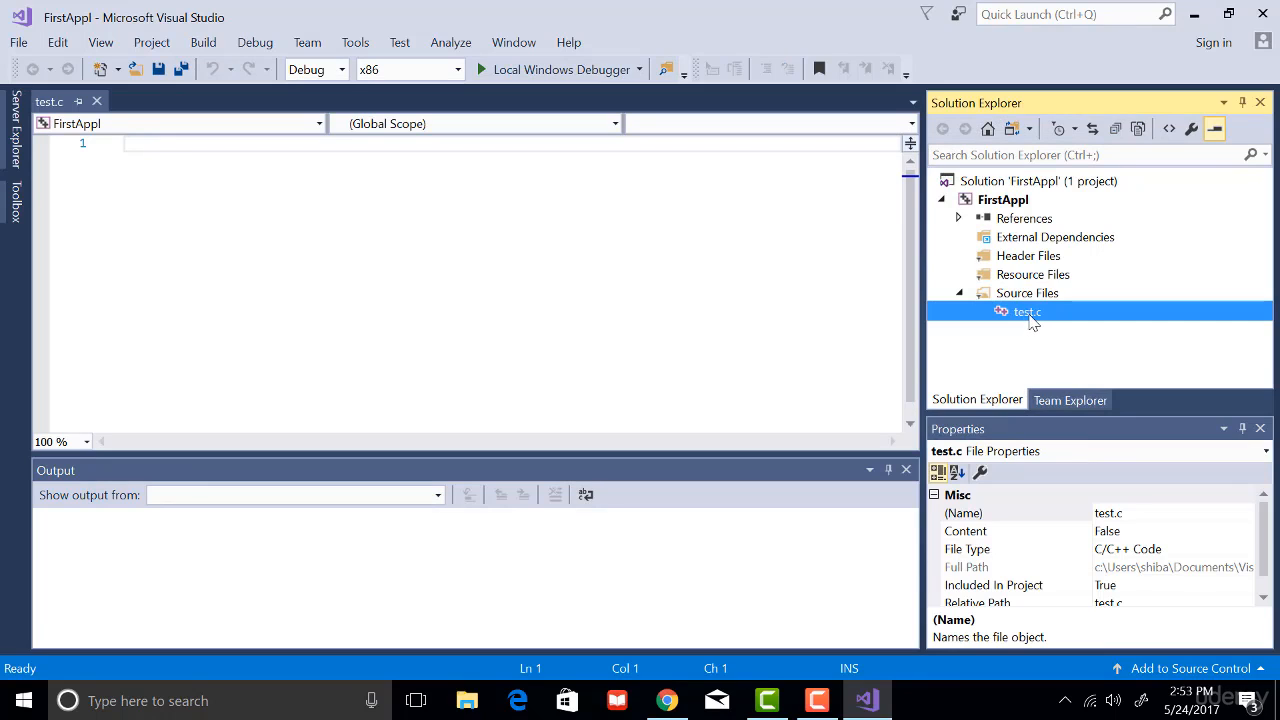
pyautogui.click(335, 287)
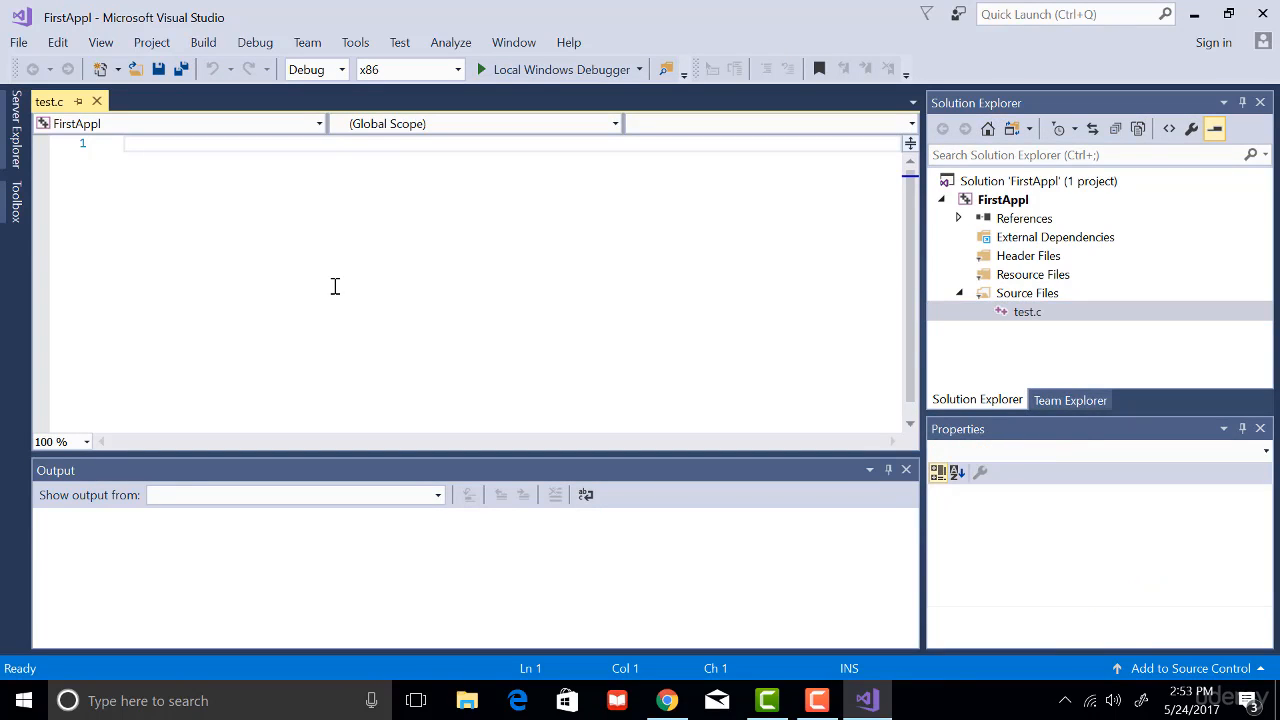
pyautogui.write('#include <stdio.h> #define _CRT_SECURE_NO_WARNINGS  int main() {     printf("Hello World\\n");      system("pause");     return 0; }')
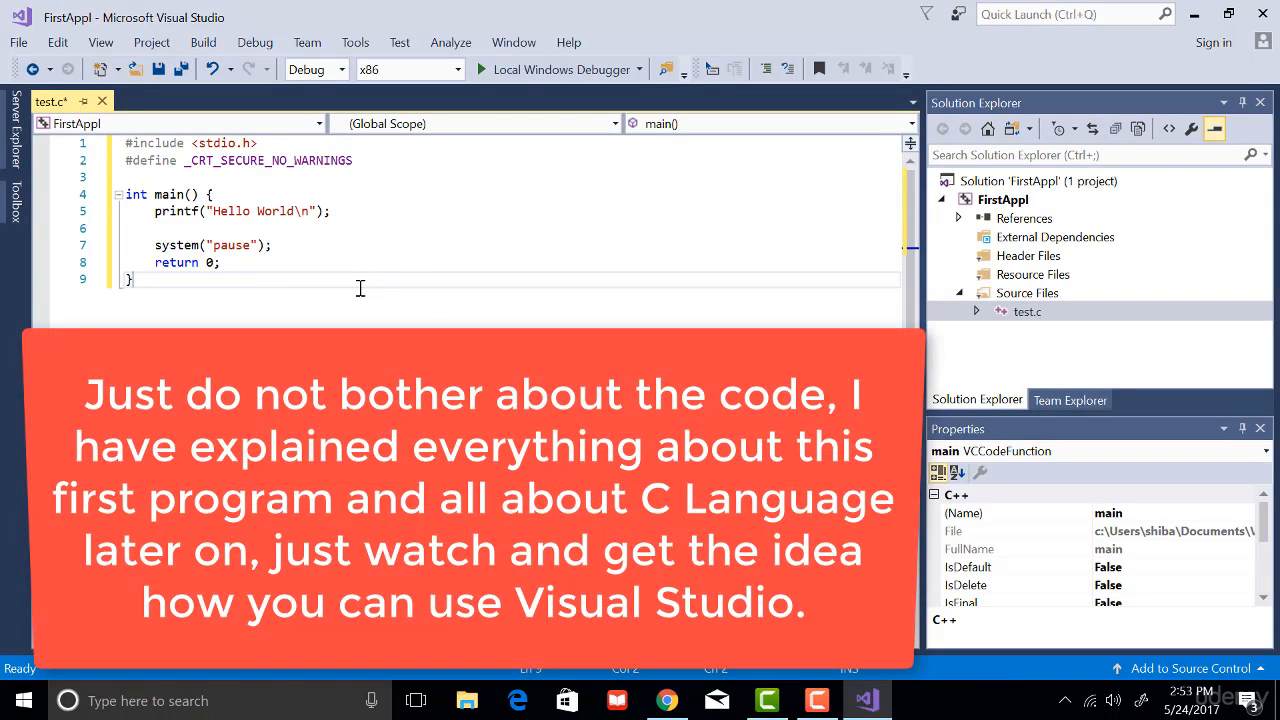
pyautogui.click(356, 161)
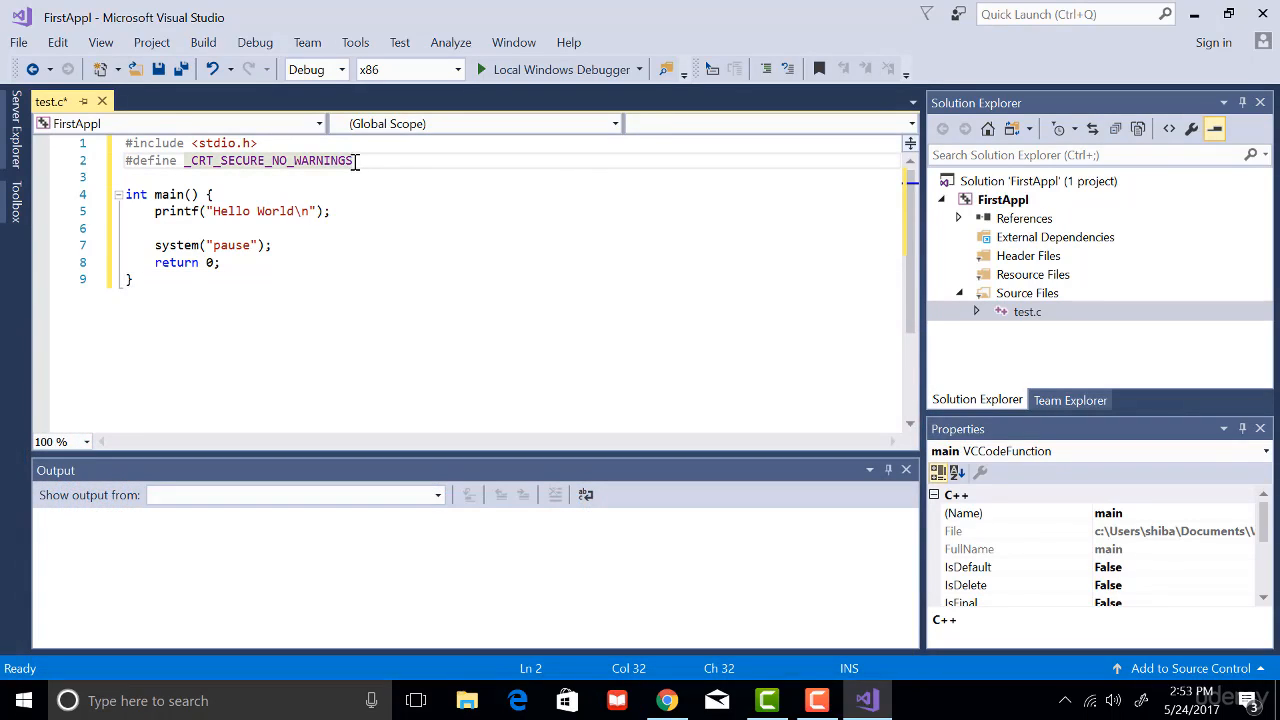
pyautogui.moveTo(391, 161); pyautogui.dragTo(123, 167)
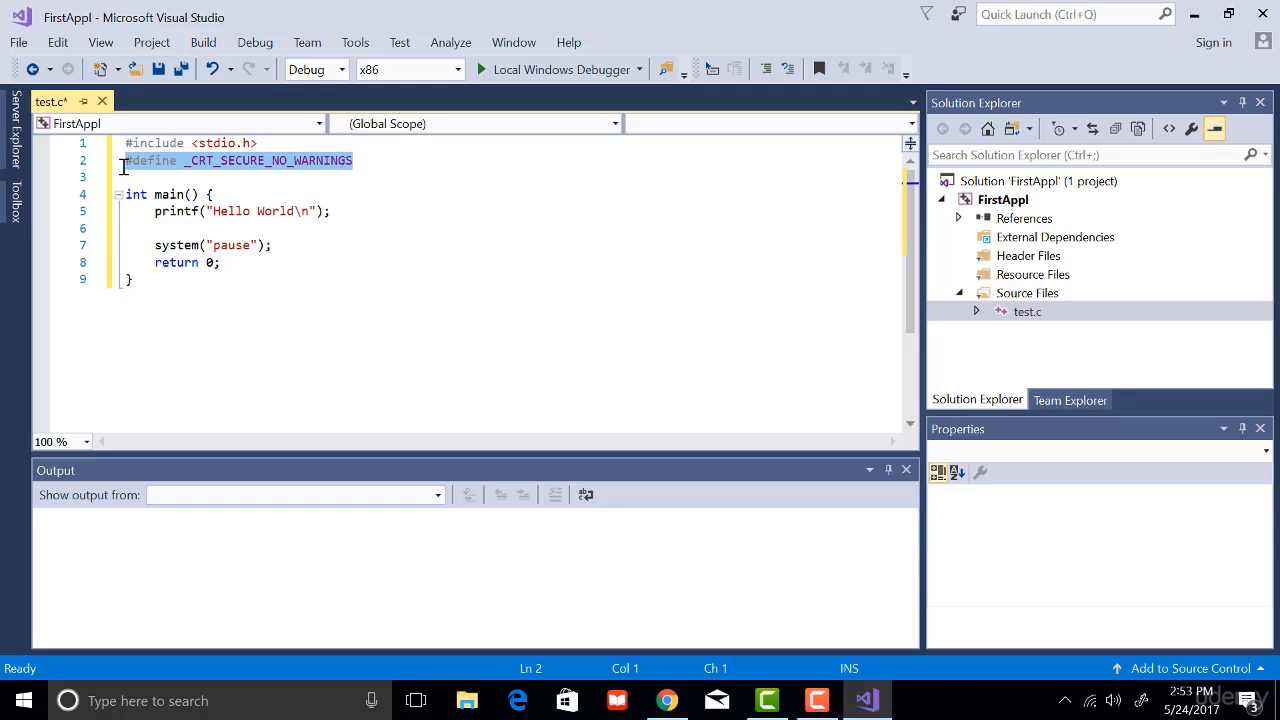
pyautogui.moveTo(276, 249); pyautogui.dragTo(155, 245)
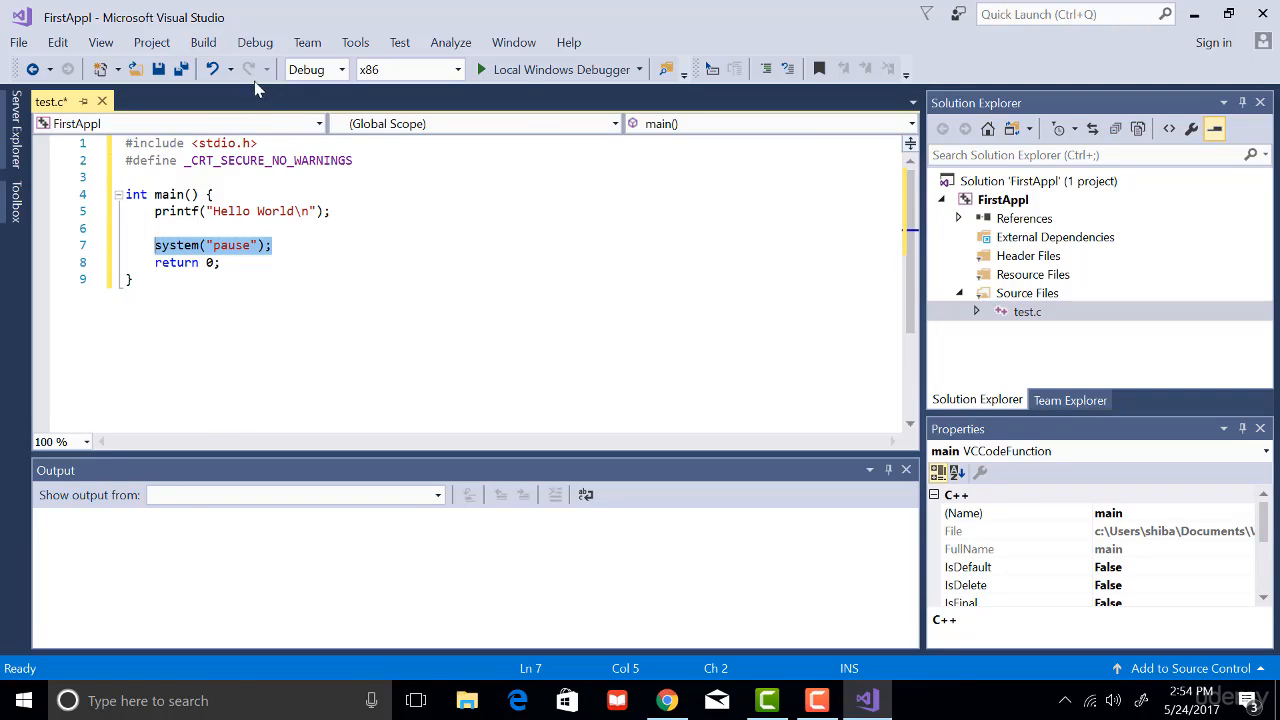
# Start debugging the FirstAppl project and agree to build the out-of-date Debug Win32 configuration.
pyautogui.click(258, 44)
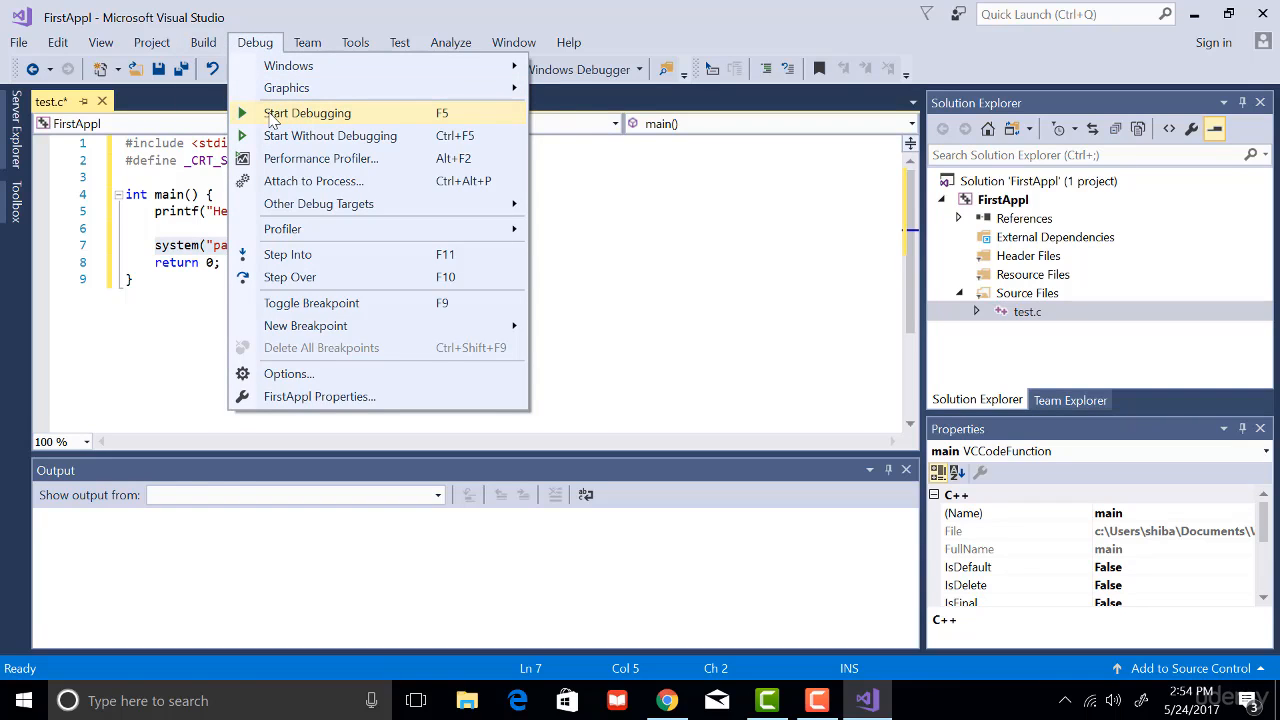
pyautogui.click(272, 114)
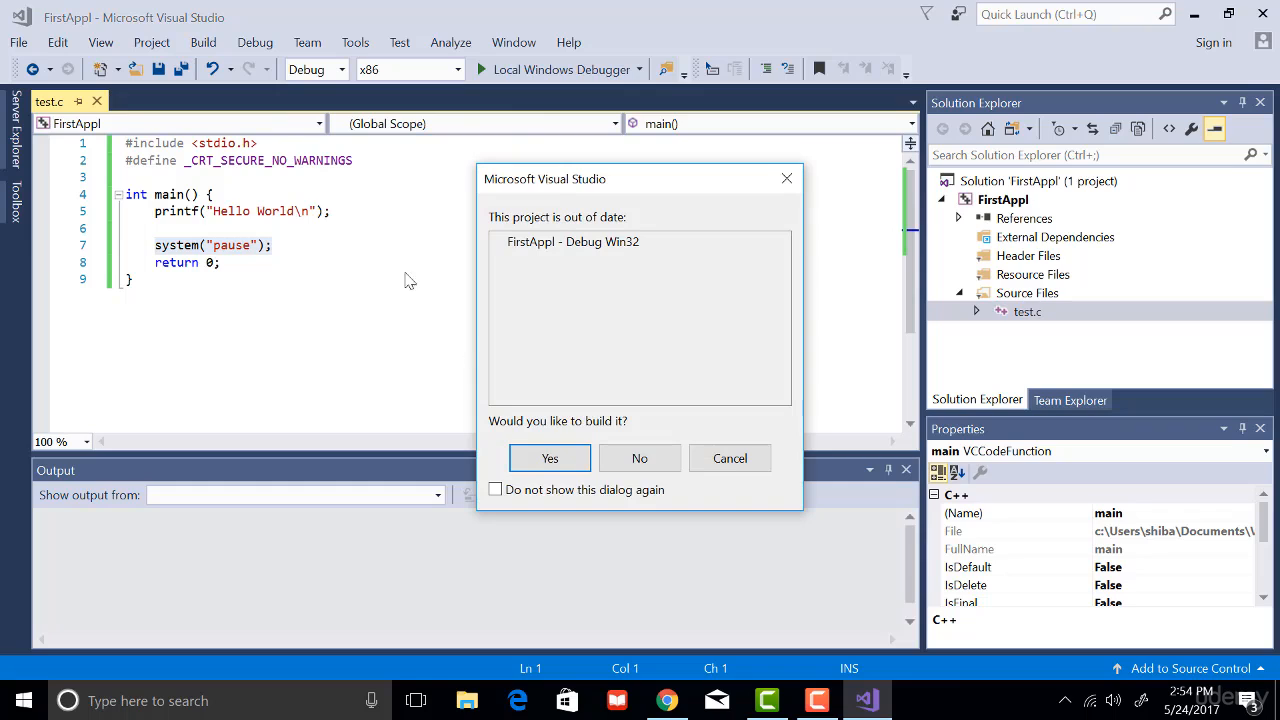
pyautogui.click(548, 459)
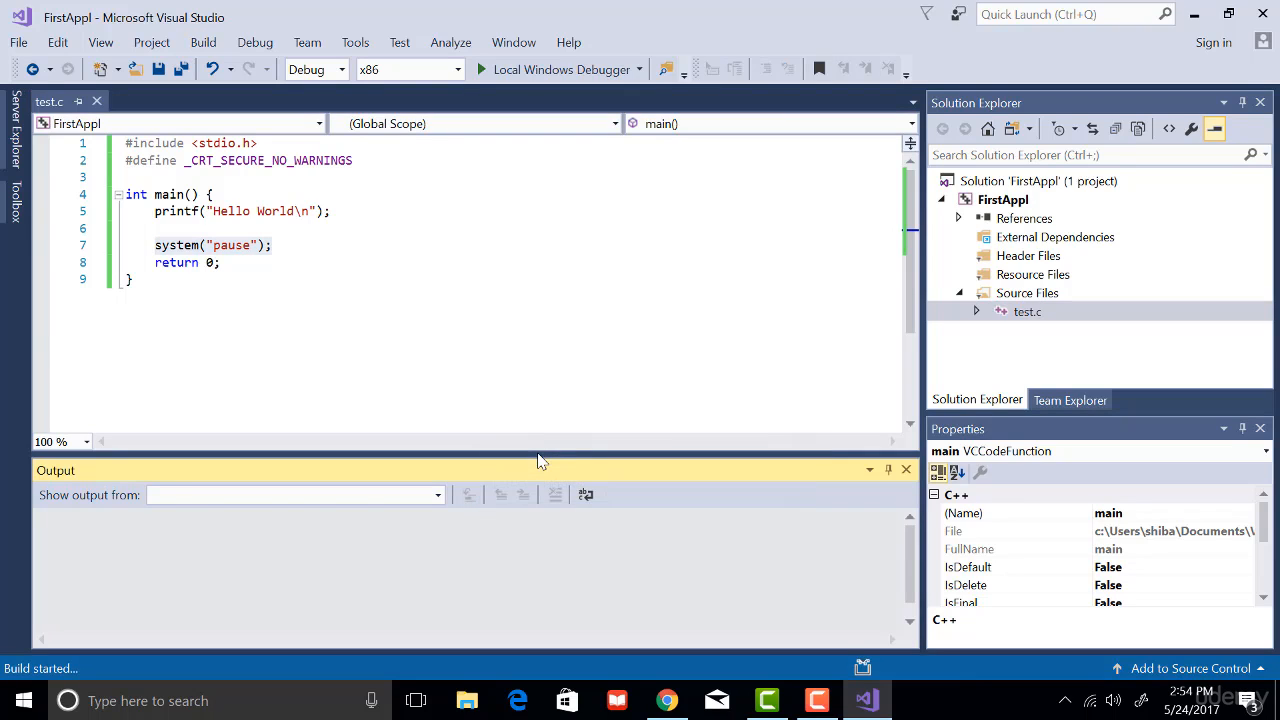